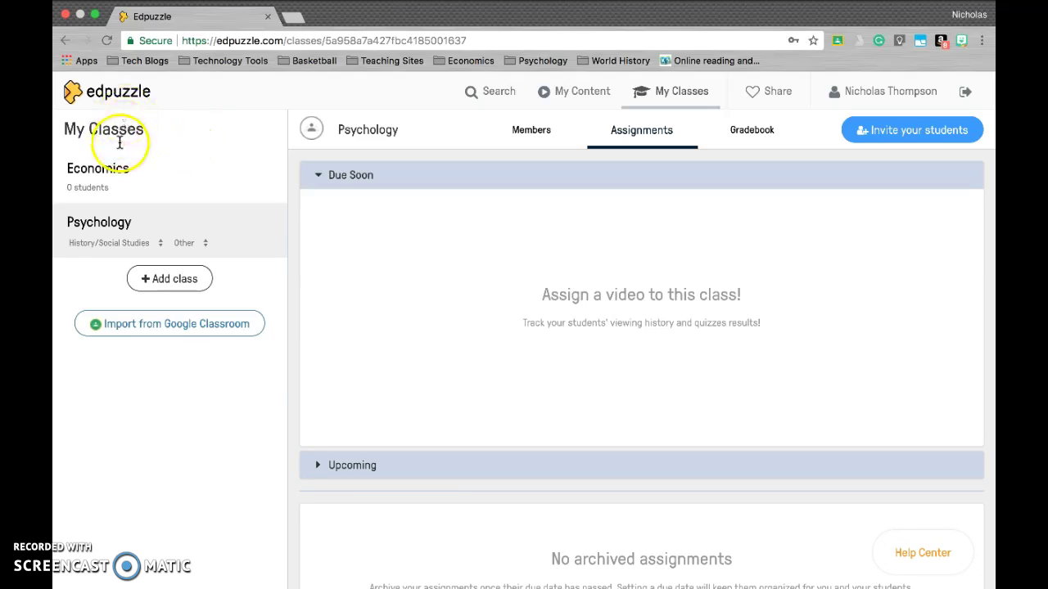
- View the teacher profile's school settings, including school and subject, and return to the class overview
left_click(892, 101)
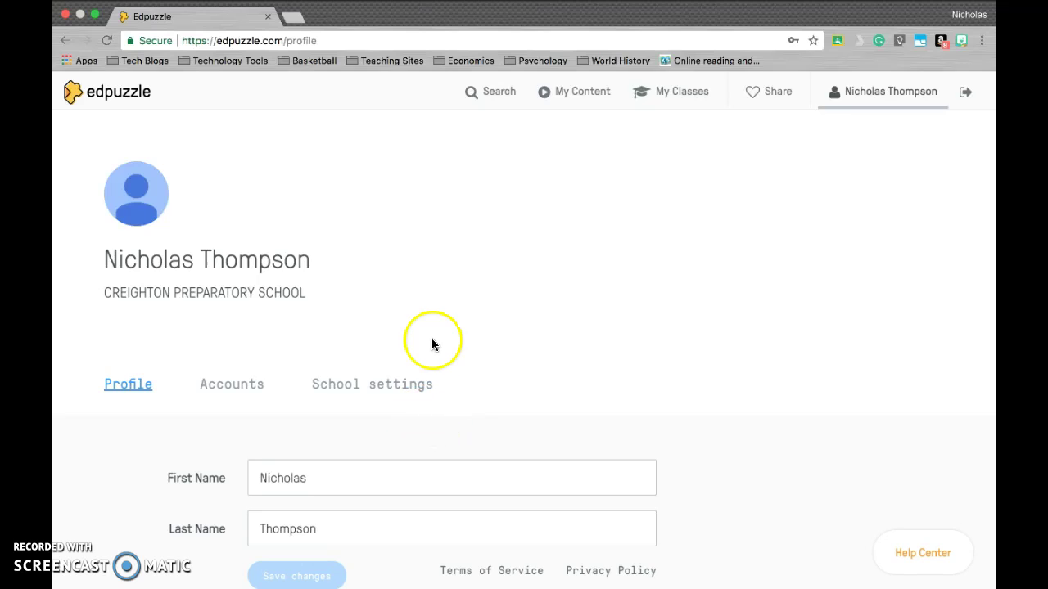
scroll(431, 340, "down", 3)
left_click(386, 260)
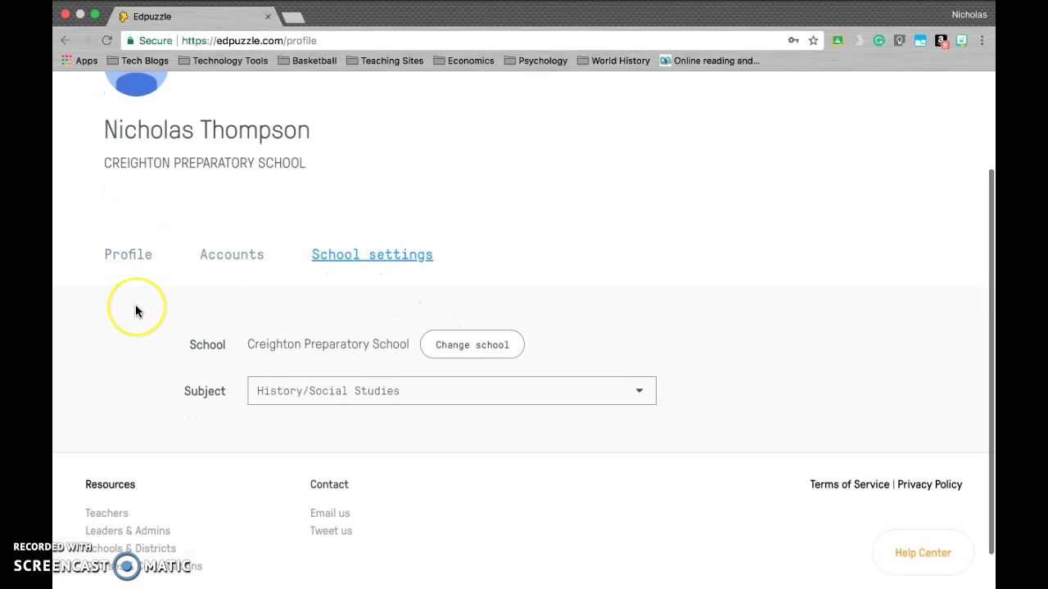
scroll(136, 308, "up", 2)
scroll(140, 164, "up", 2)
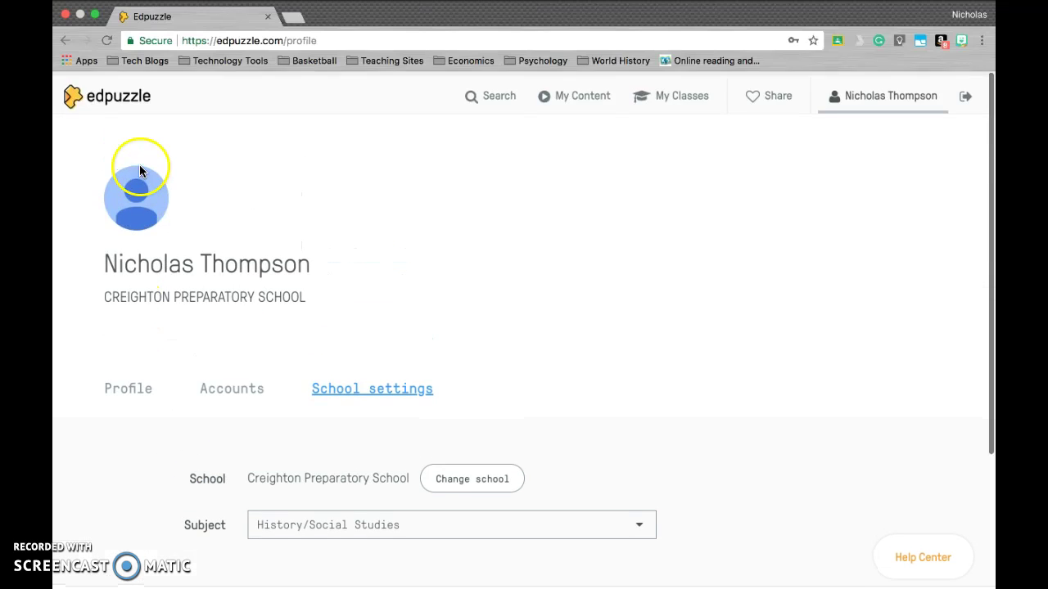
left_click(108, 93)
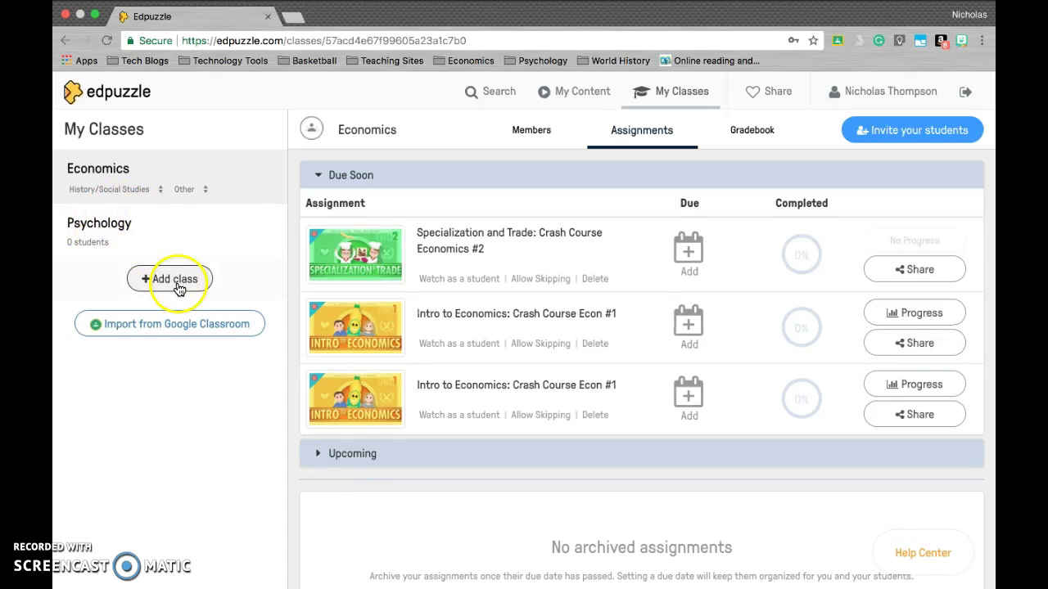
- Start adding a class, leave its name blank, and switch to the Psychology class
left_click(151, 280)
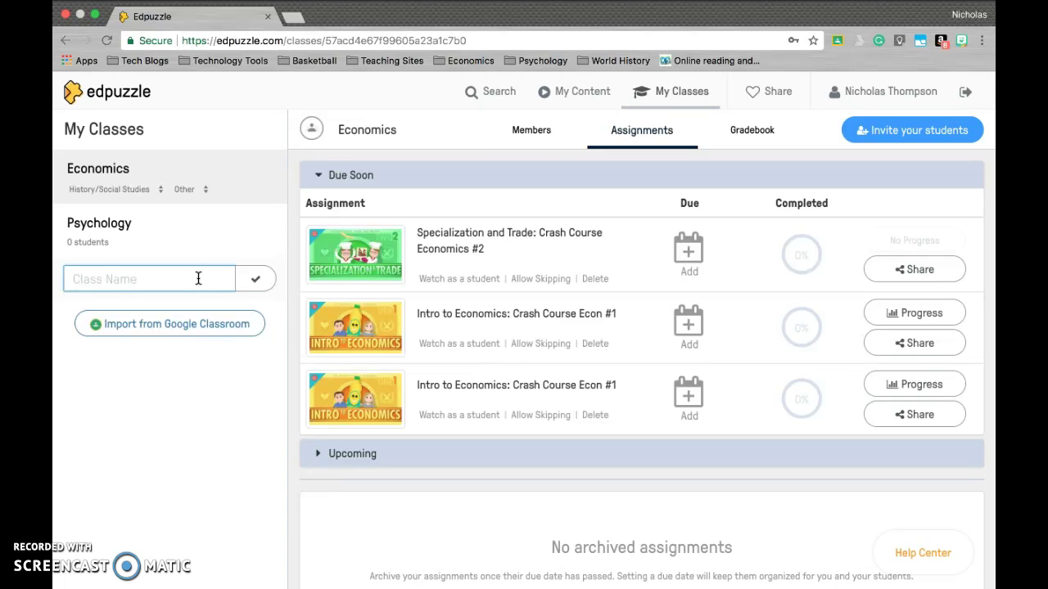
left_click(256, 277)
left_click(254, 248)
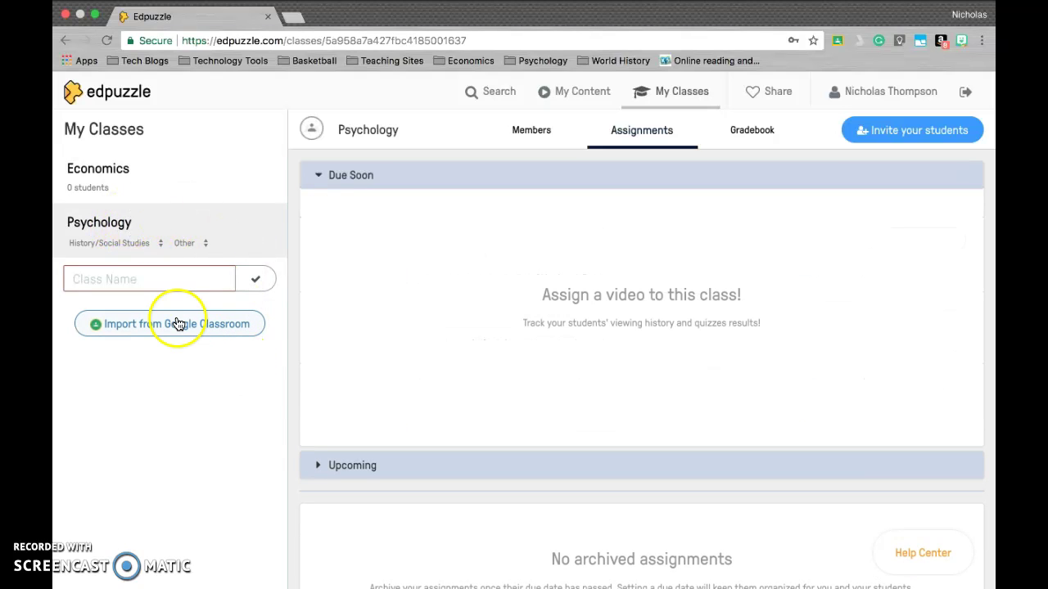
left_click(143, 327)
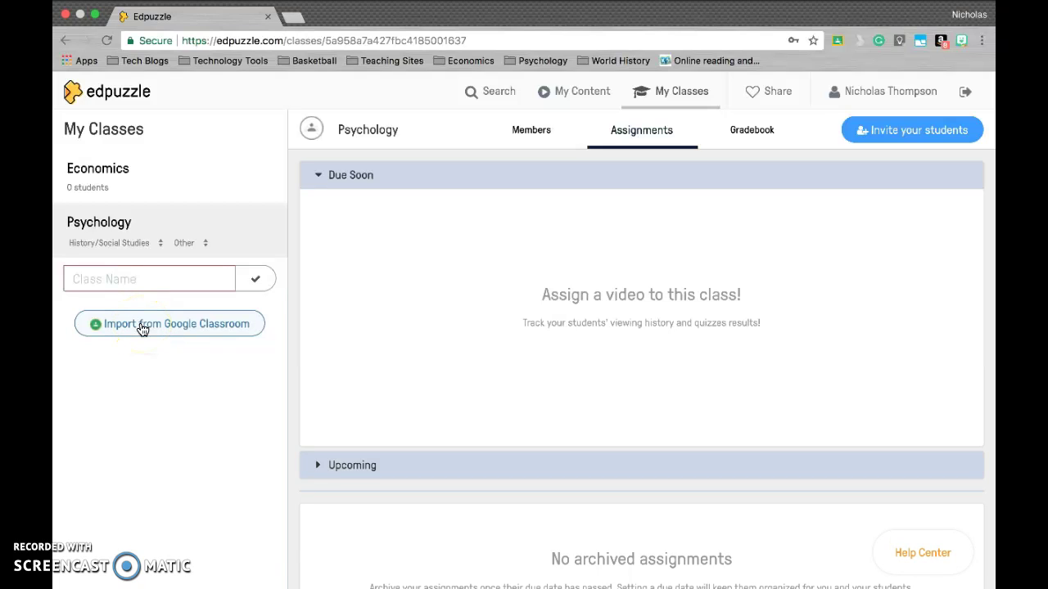
left_click(205, 331)
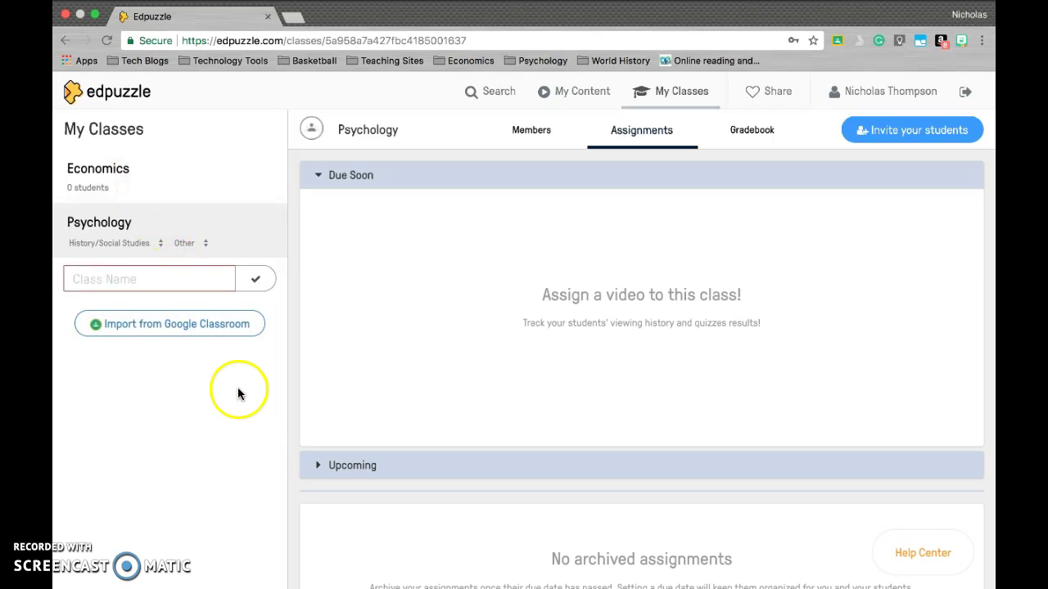
left_click(221, 361)
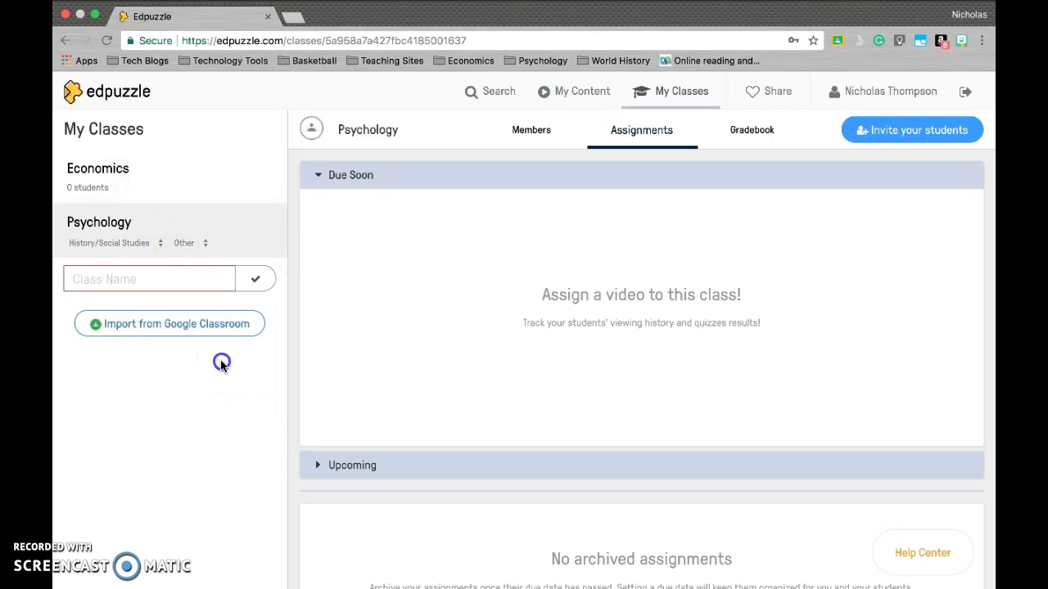
- Compare the Economics and Psychology classes and view the student invitation options among Psychology's members
left_click(120, 184)
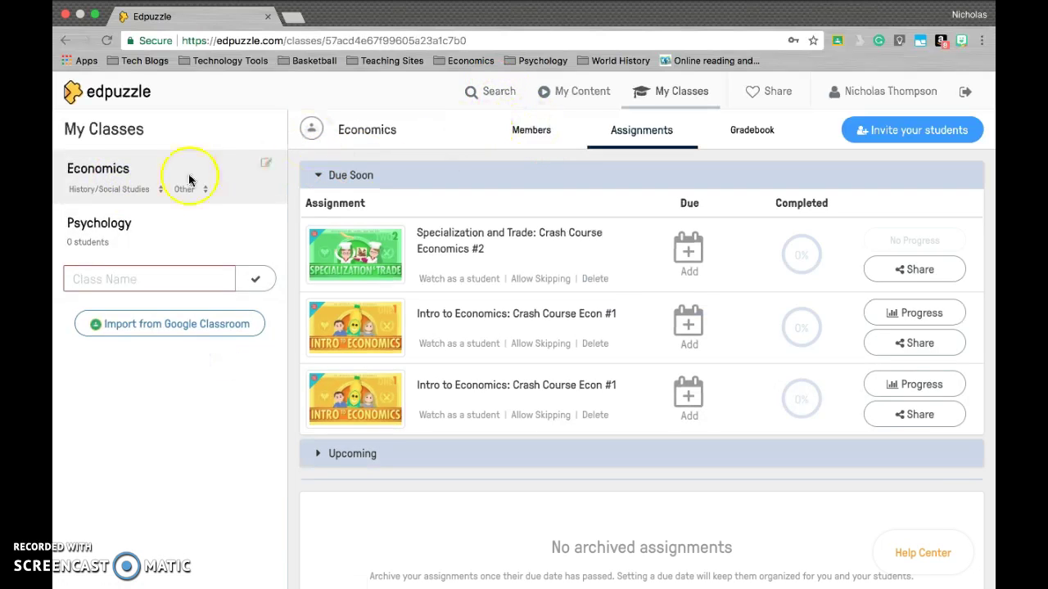
left_click(121, 223)
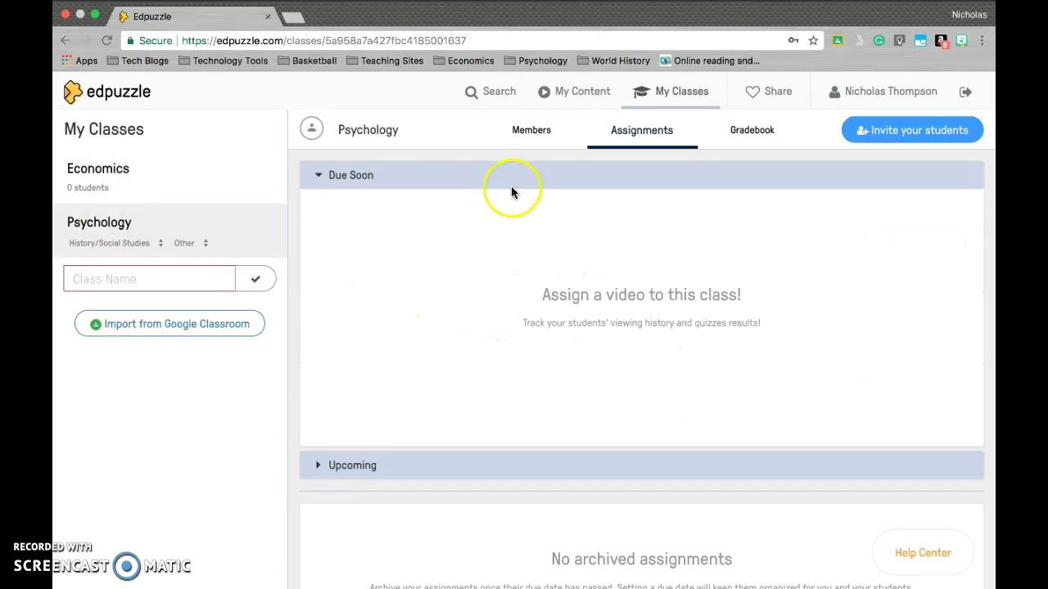
left_click(522, 121)
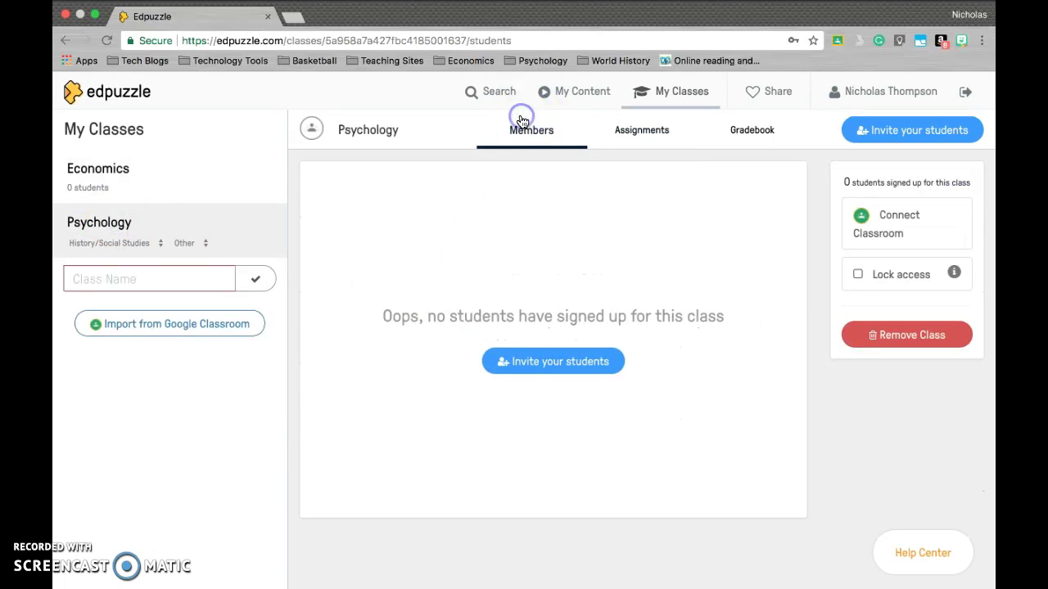
left_click(533, 369)
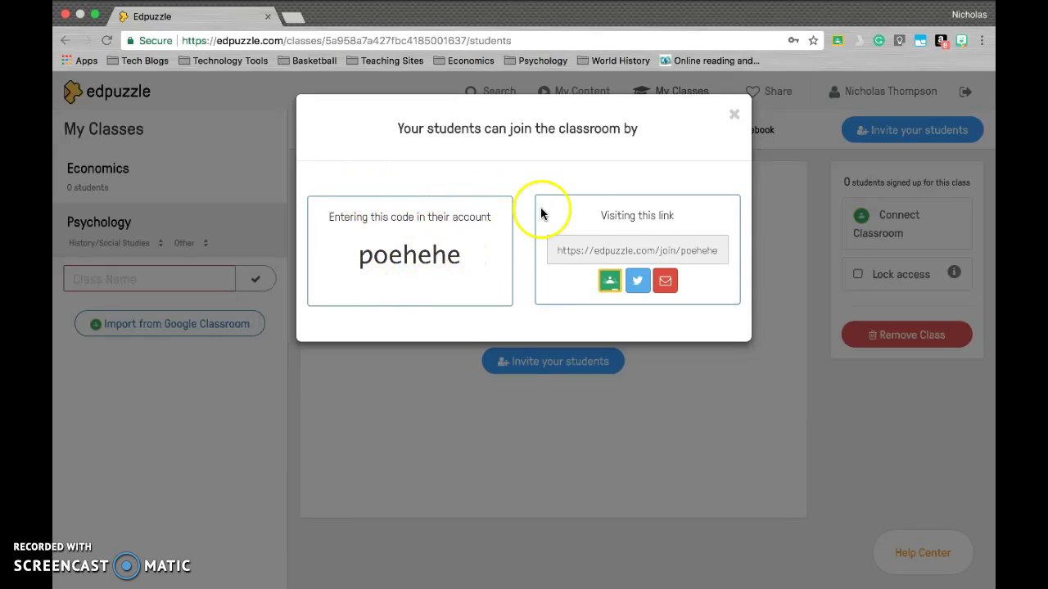
left_click(735, 118)
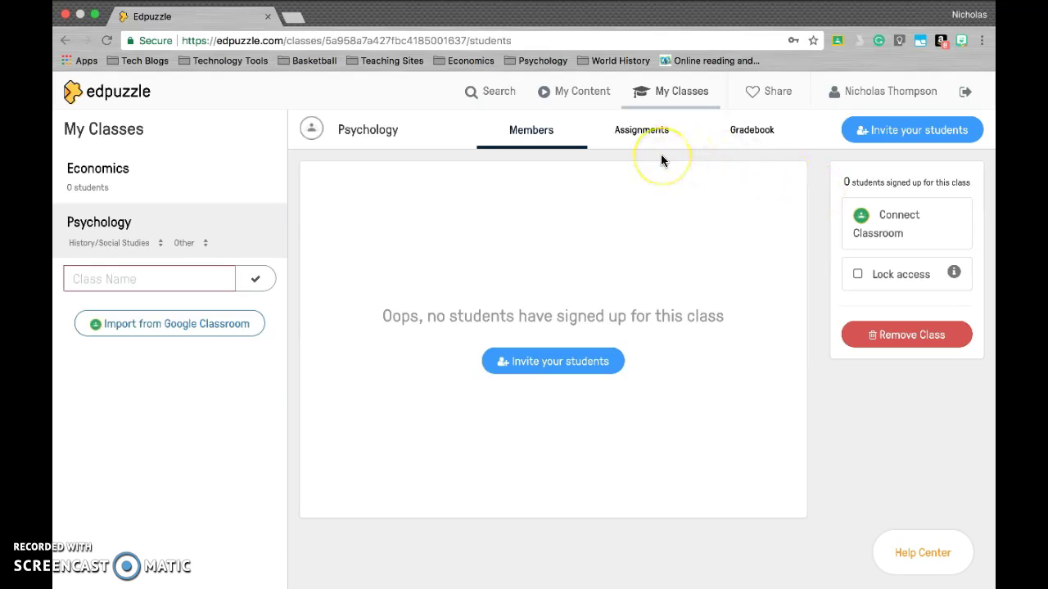
- Review the Psychology class's due soon, upcoming and archived assignments
left_click(640, 133)
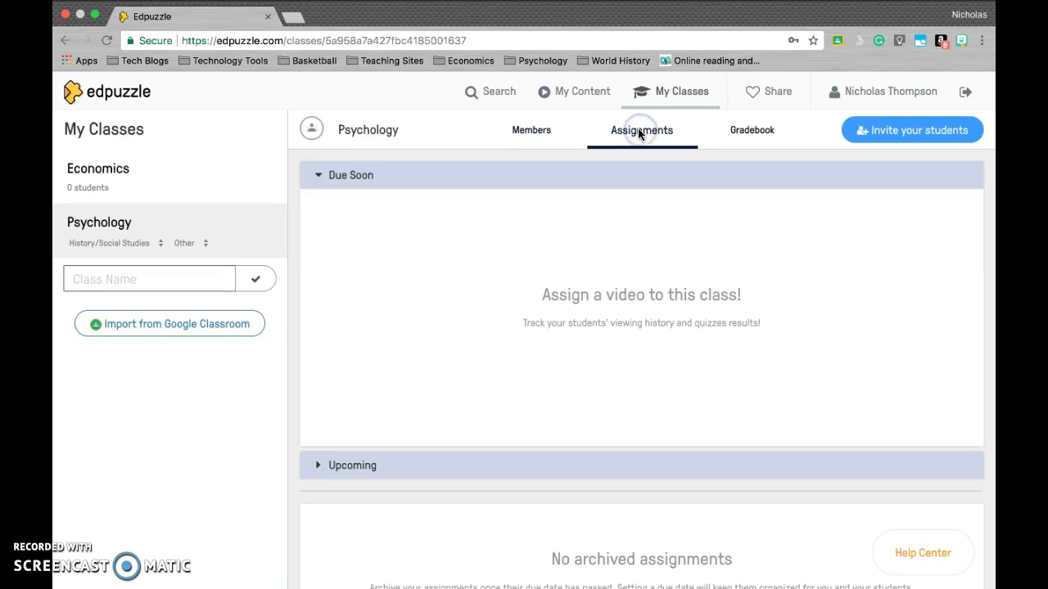
scroll(434, 305, "down", 3)
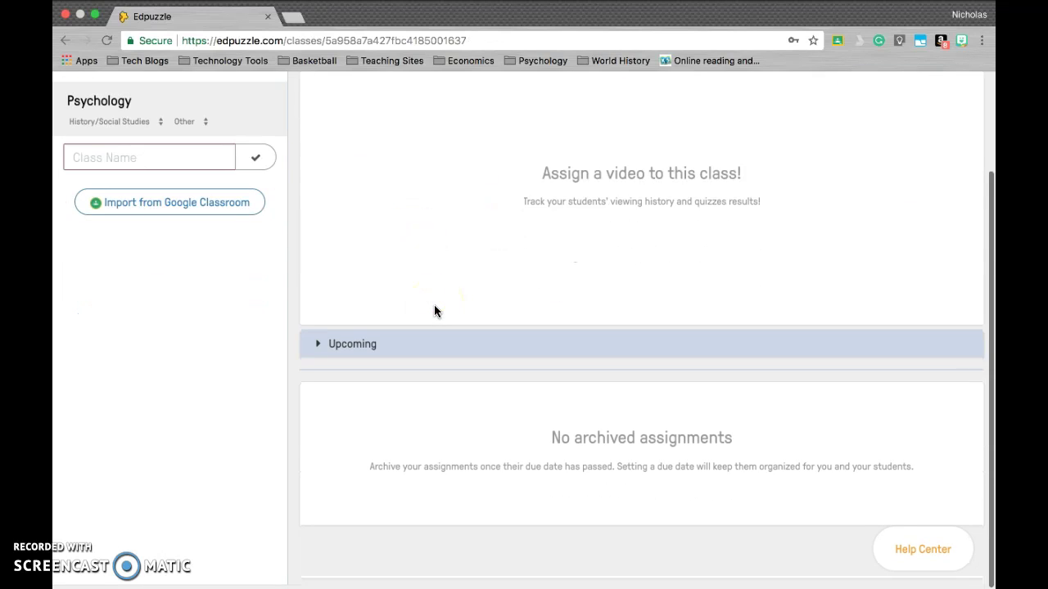
scroll(434, 305, "up", 3)
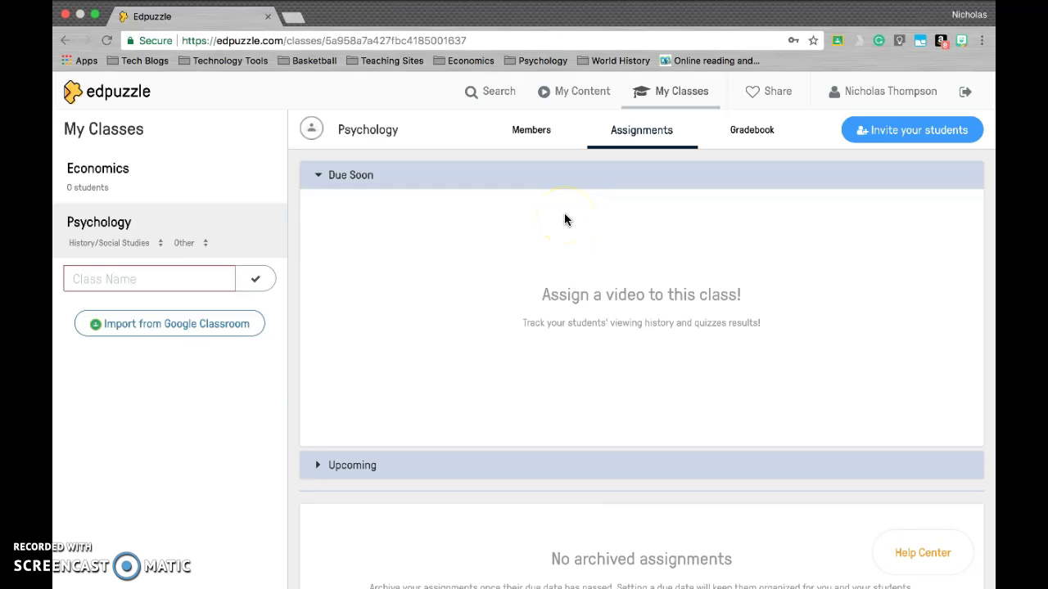
- Browse the video search channels, checking Khan Academy and returning to YouTube for "Psychology States of consciousness"
left_click(493, 106)
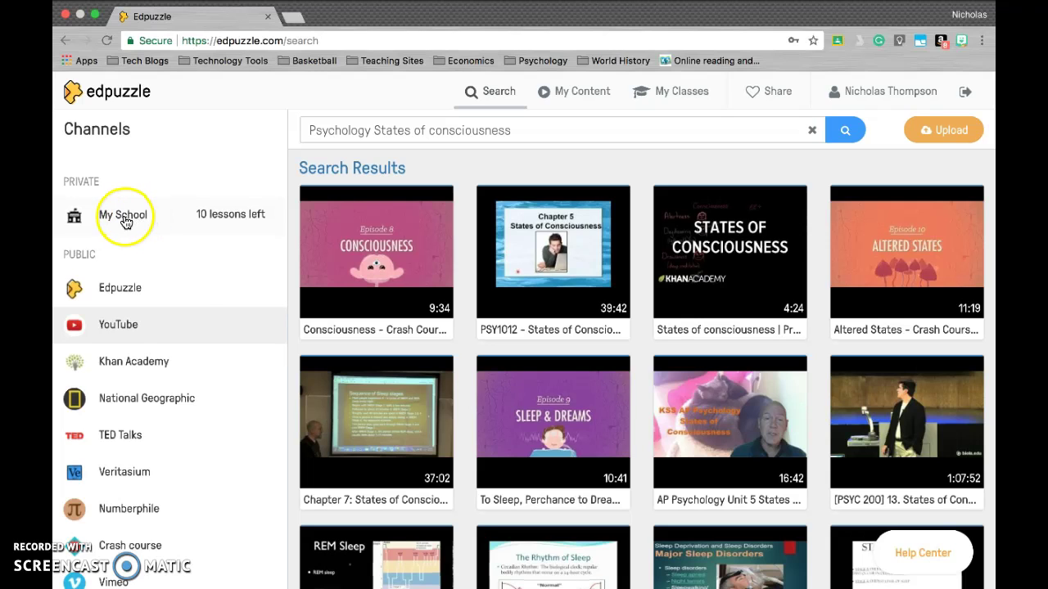
scroll(212, 301, "down", 1)
scroll(213, 303, "down", 2)
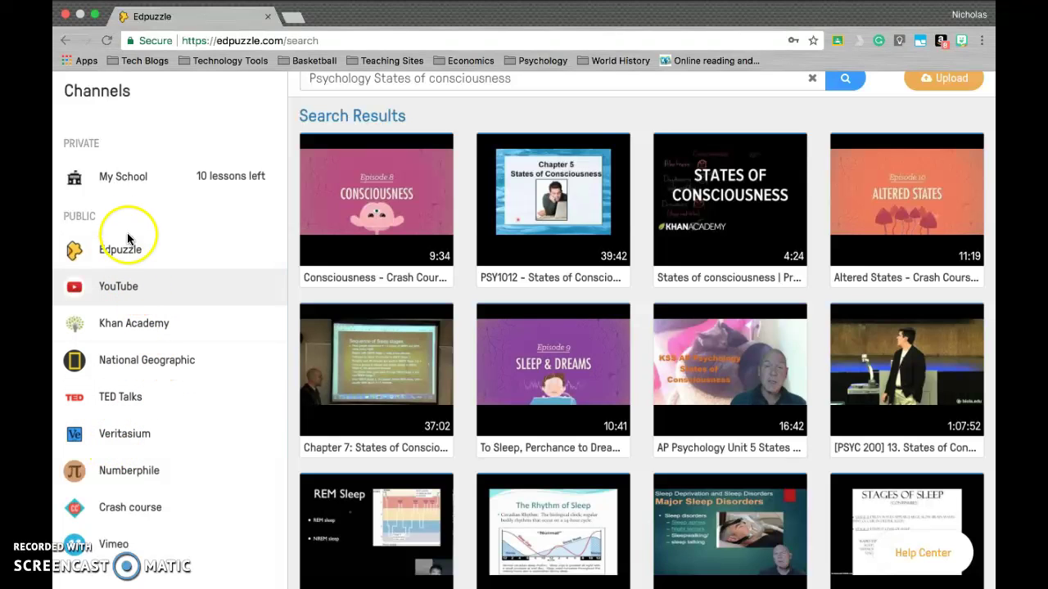
scroll(172, 291, "up", 3)
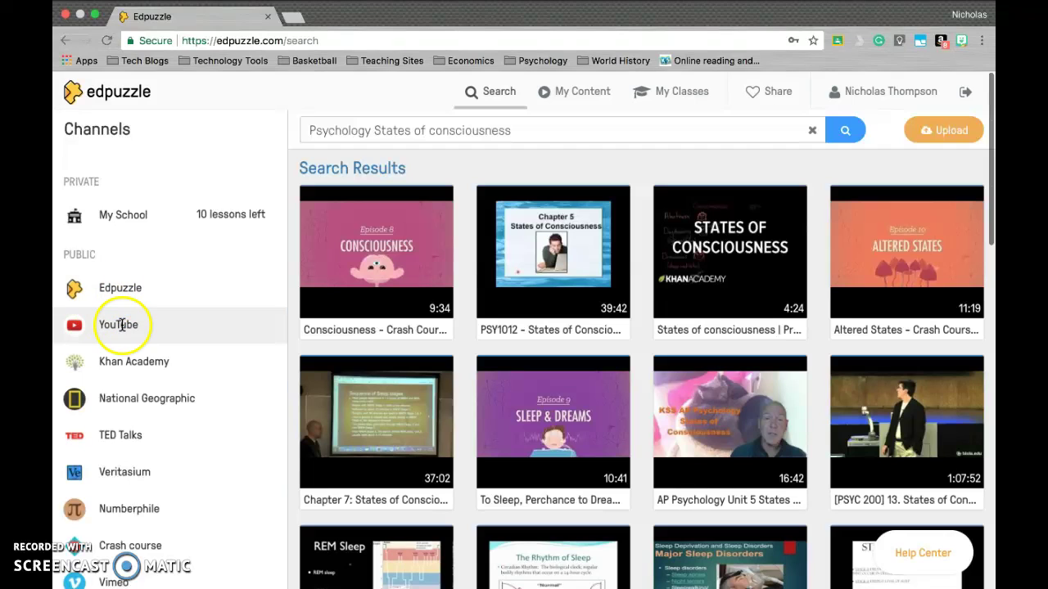
left_click(121, 363)
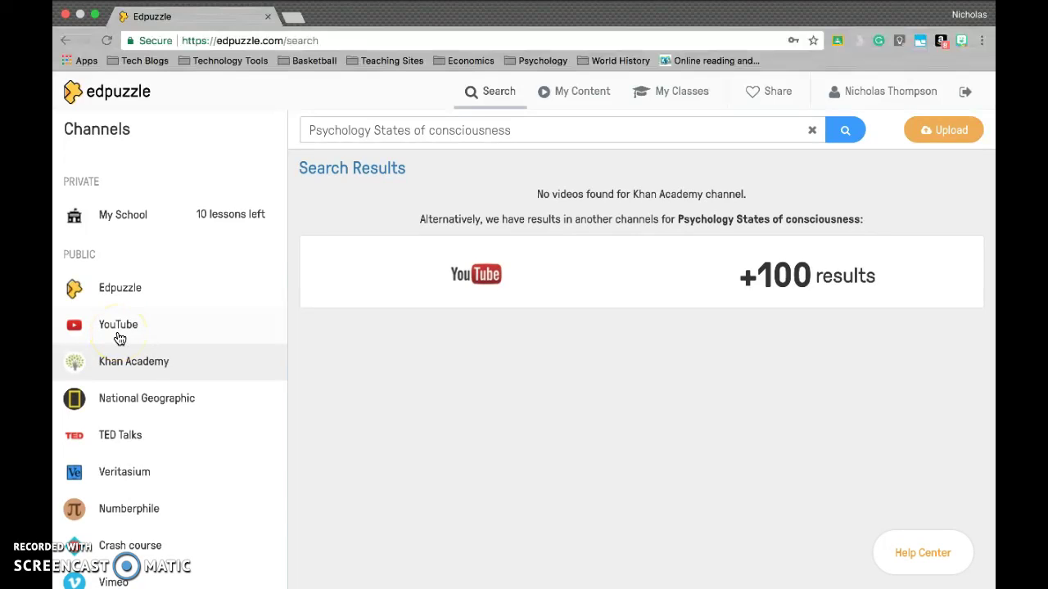
left_click(118, 327)
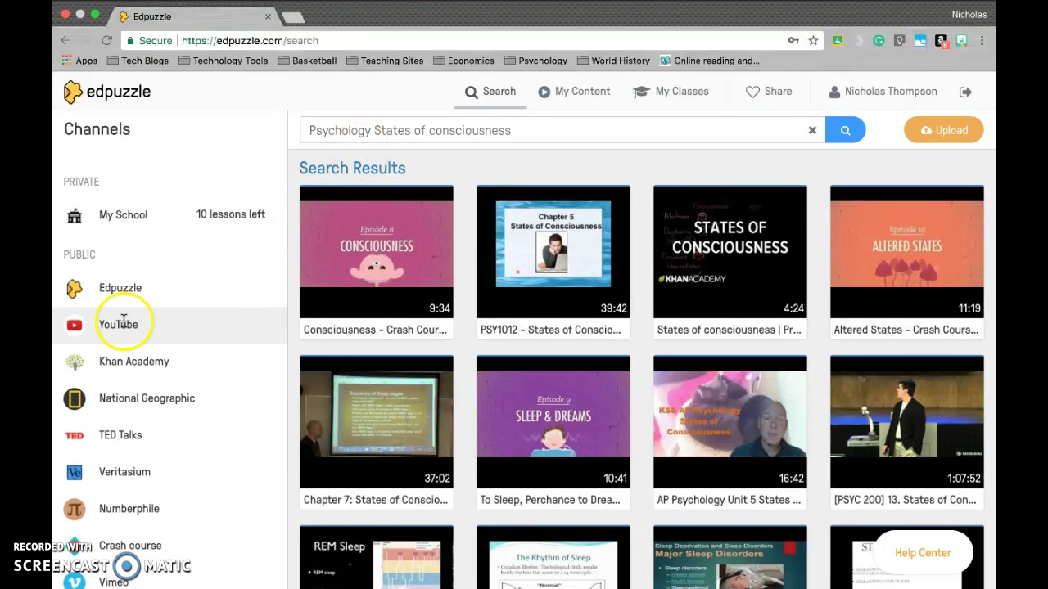
- Reuse the "Consciousness - Crash Course Psychology" video from the YouTube results and open it for editing
left_click_drag(299, 131, 558, 125)
left_click(536, 129)
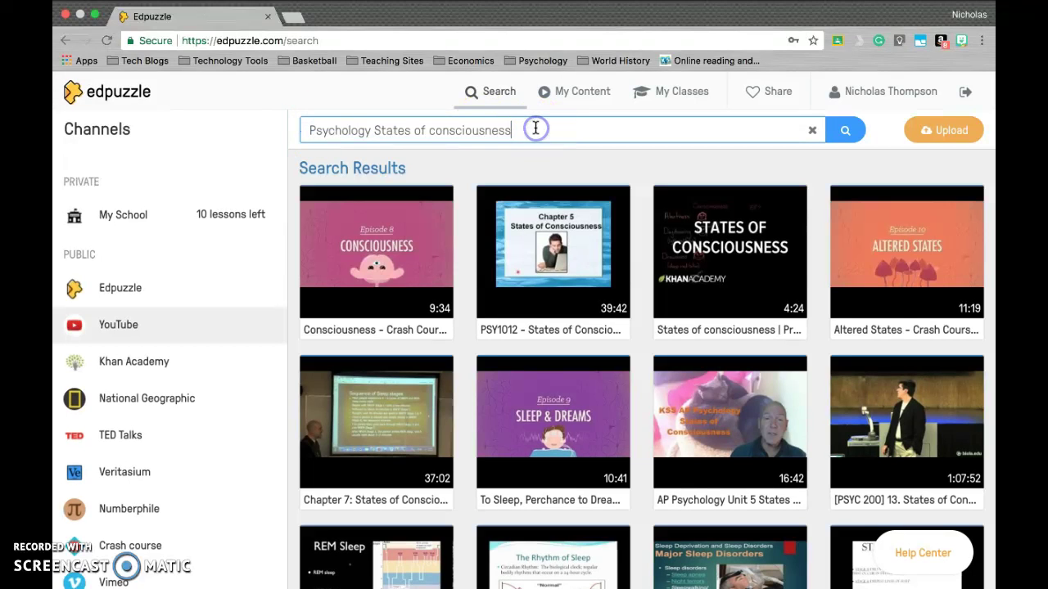
left_click(524, 133)
mouse_move(309, 230)
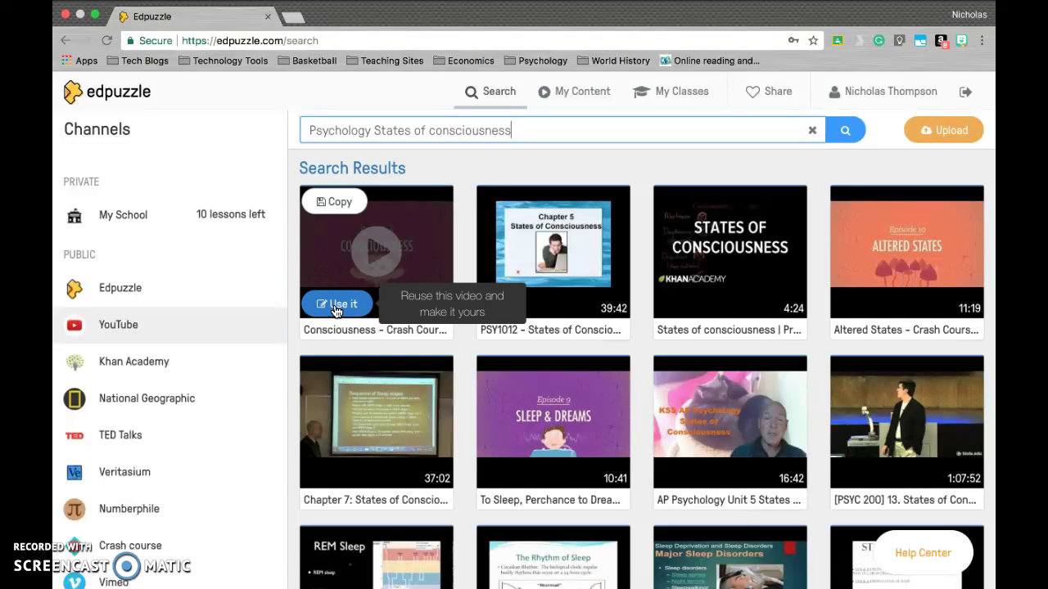
left_click(340, 207)
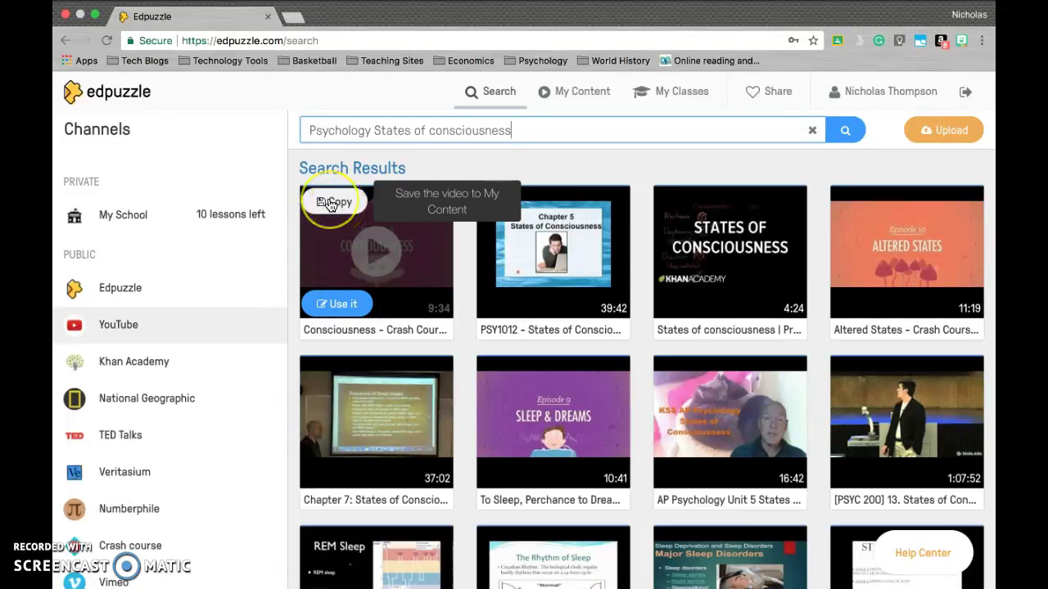
left_click(345, 205)
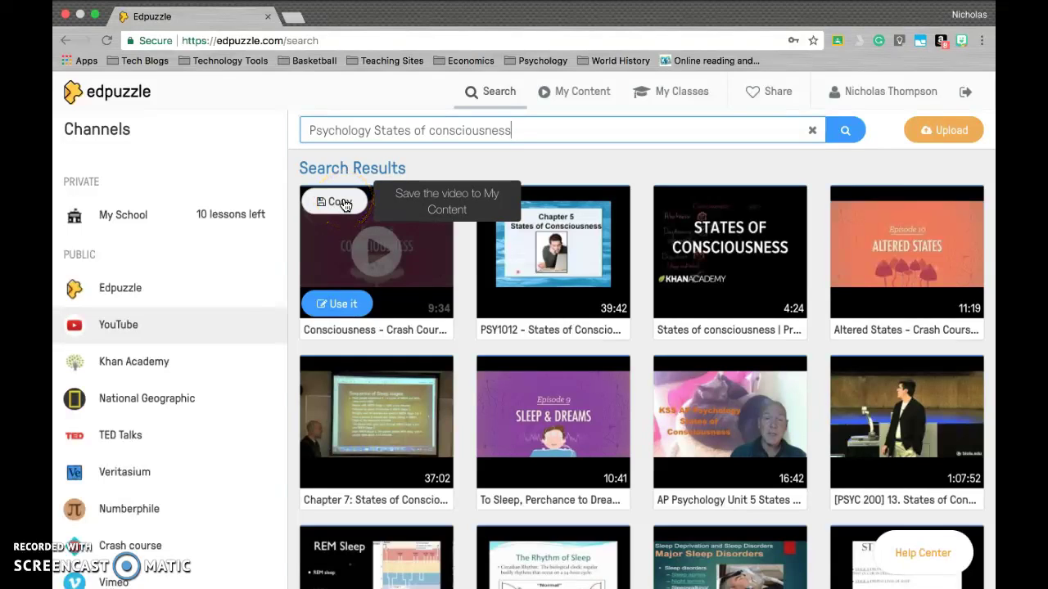
left_click(278, 308)
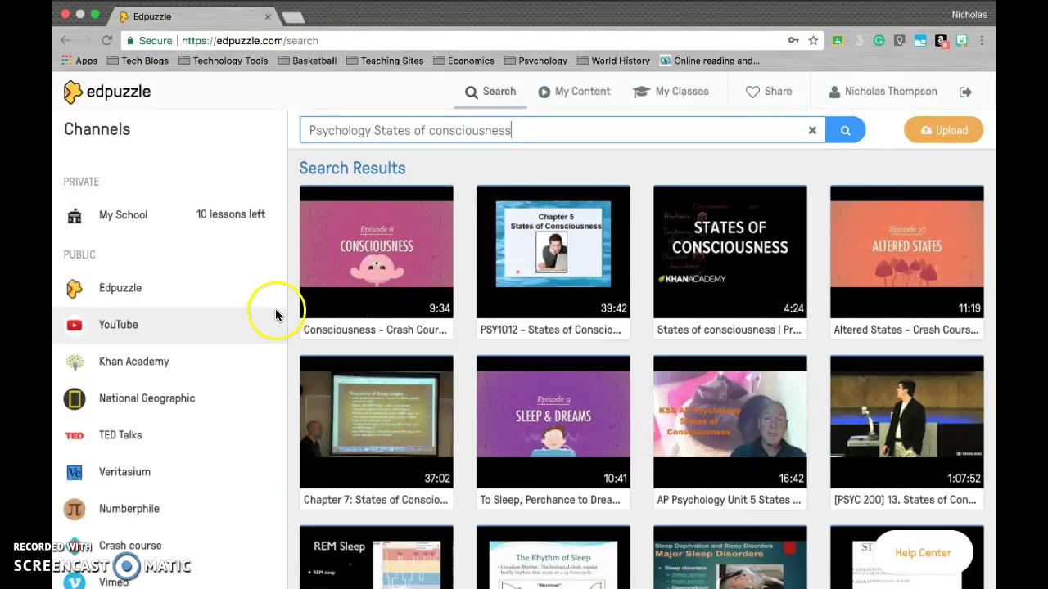
mouse_move(334, 293)
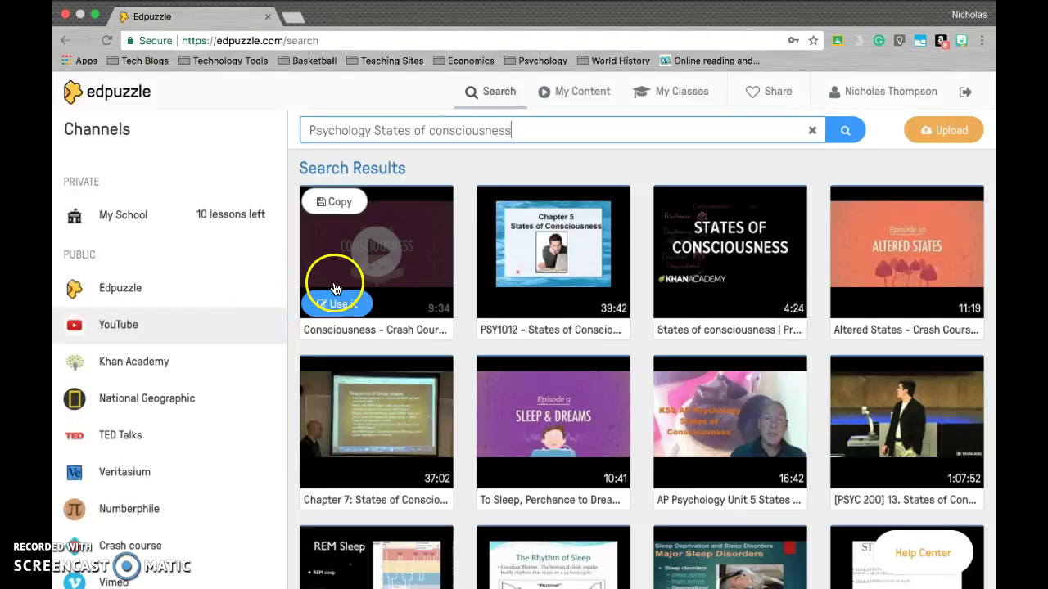
left_click(342, 304)
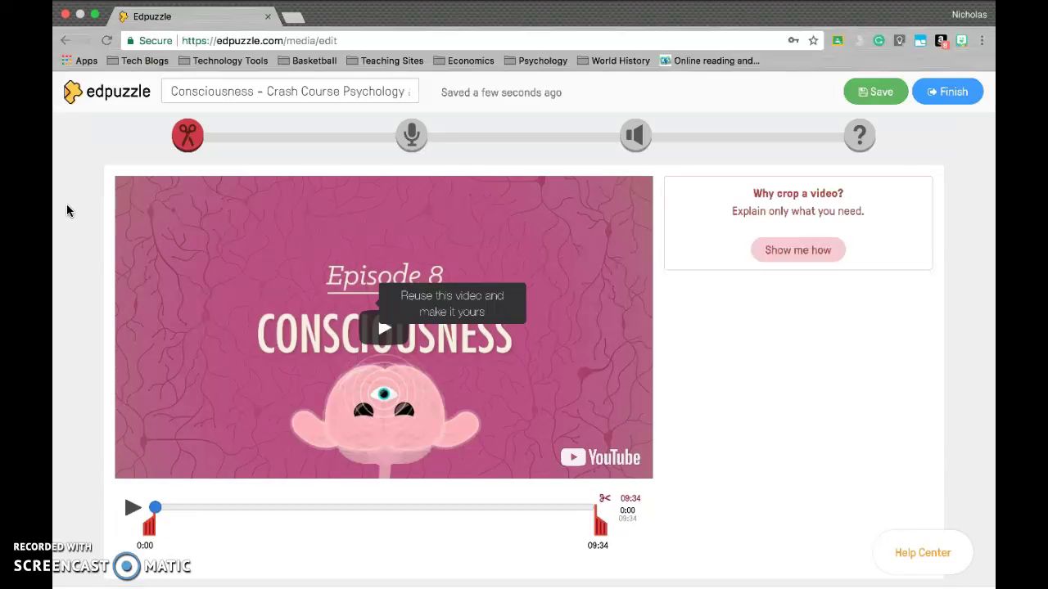
- Crop the Consciousness video to start at 02:00 and end at 06:00
left_click(635, 503)
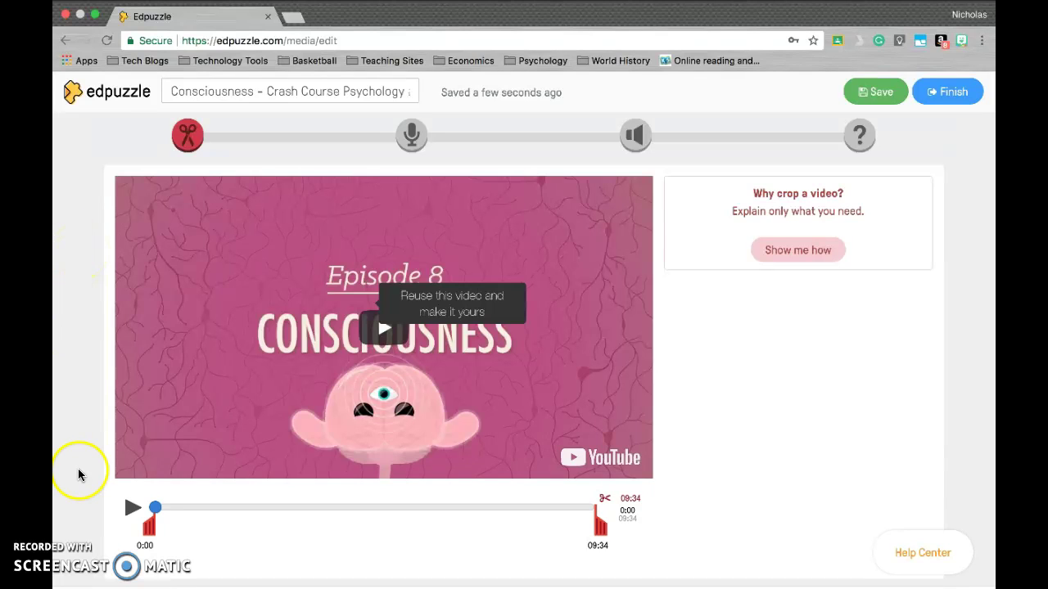
left_click_drag(148, 532, 240, 541)
left_click_drag(598, 529, 438, 532)
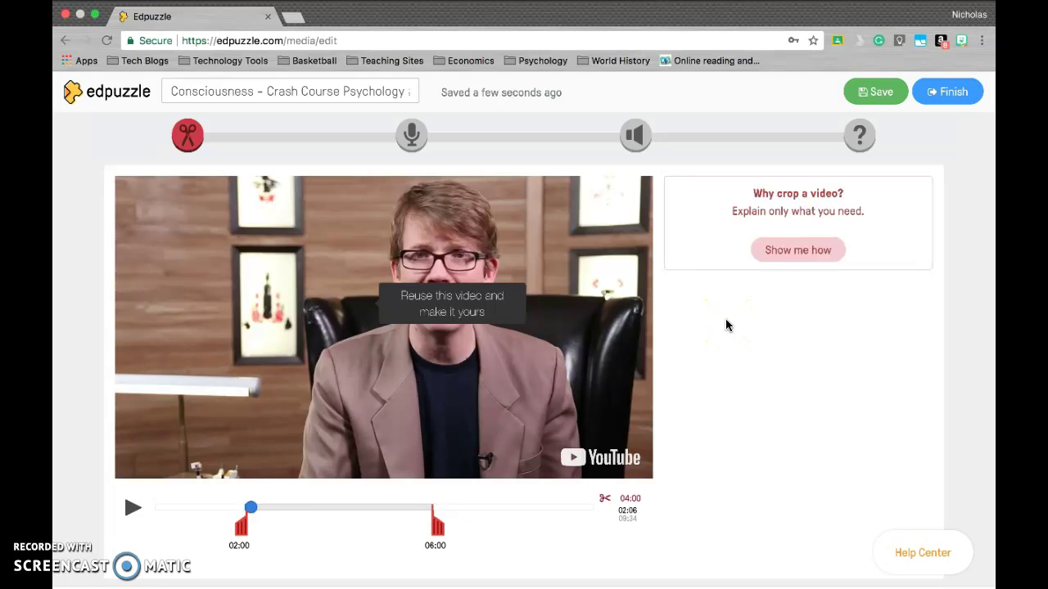
scroll(726, 326, "down", 1)
scroll(725, 439, "down", 5)
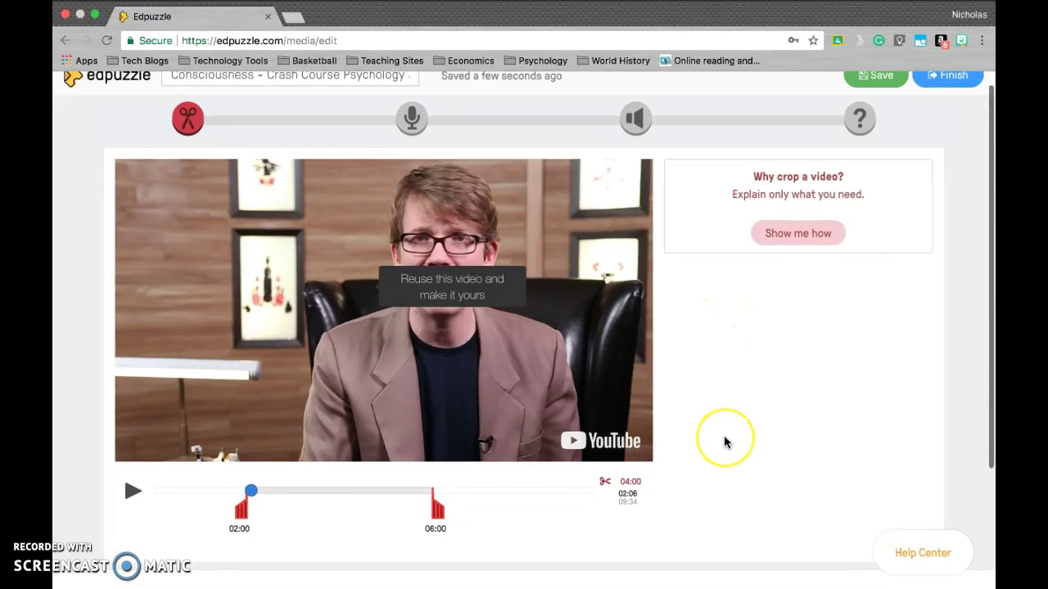
scroll(726, 442, "up", 5)
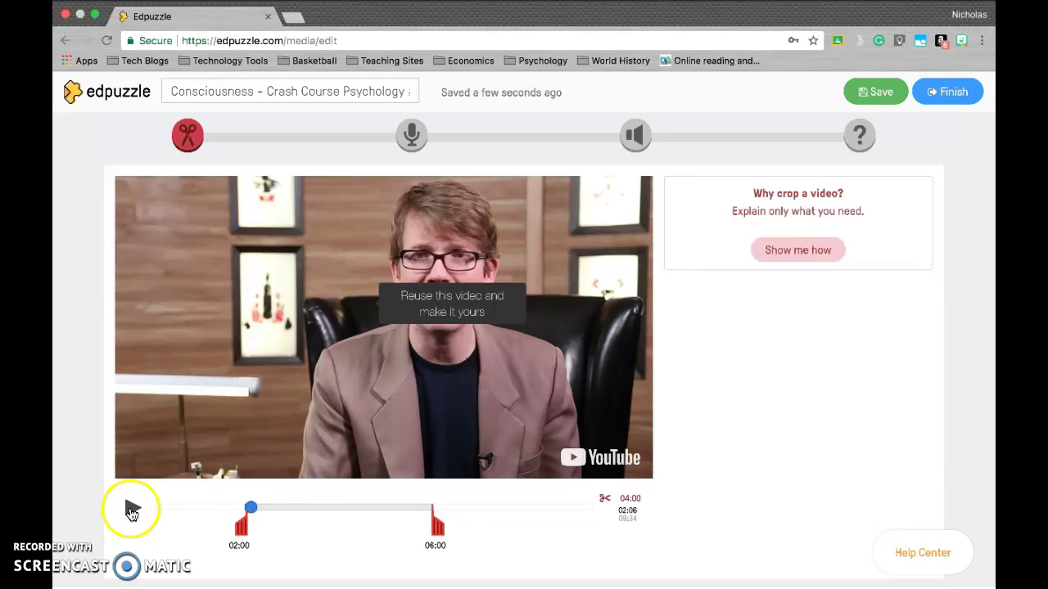
- Play the cropped video from the playhead and show the overview of desktop spaces
left_click(133, 511)
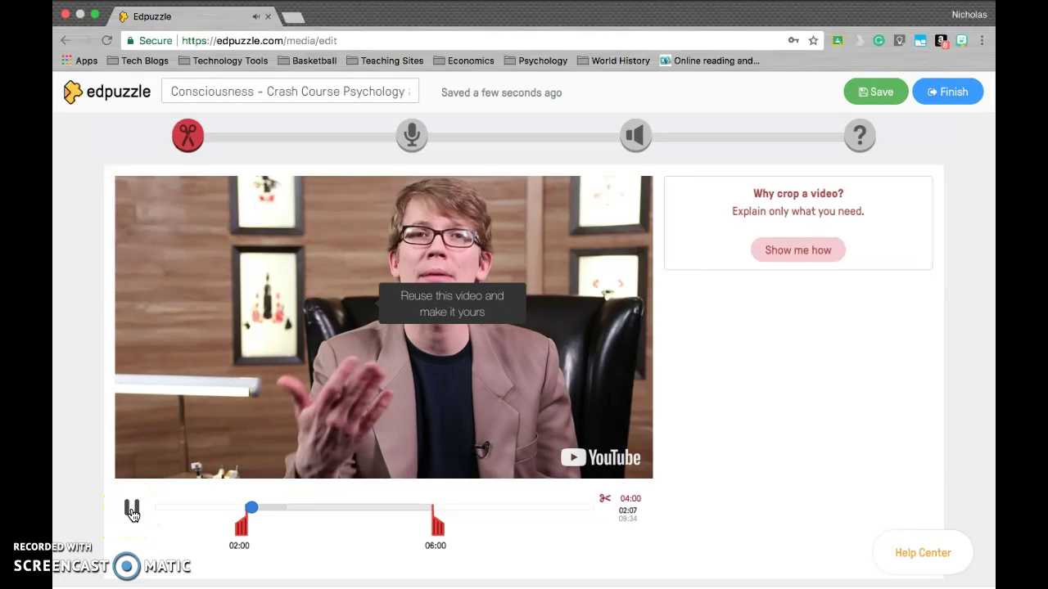
key("ctrl+Up")
key("ctrl+Up")
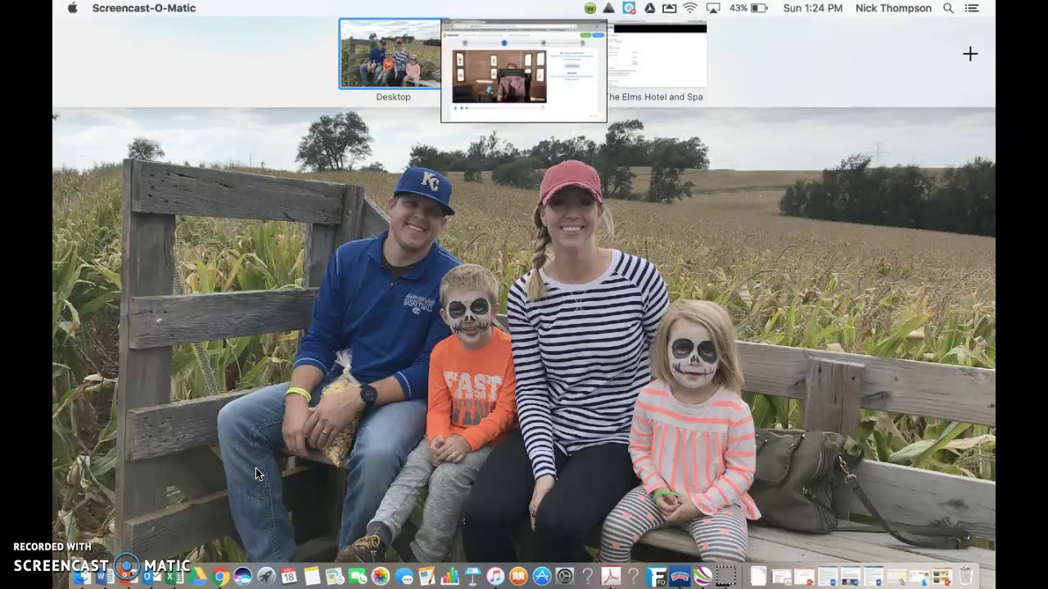
- Stop the Consciousness video's playback in the Audio Track stage
left_click(168, 508)
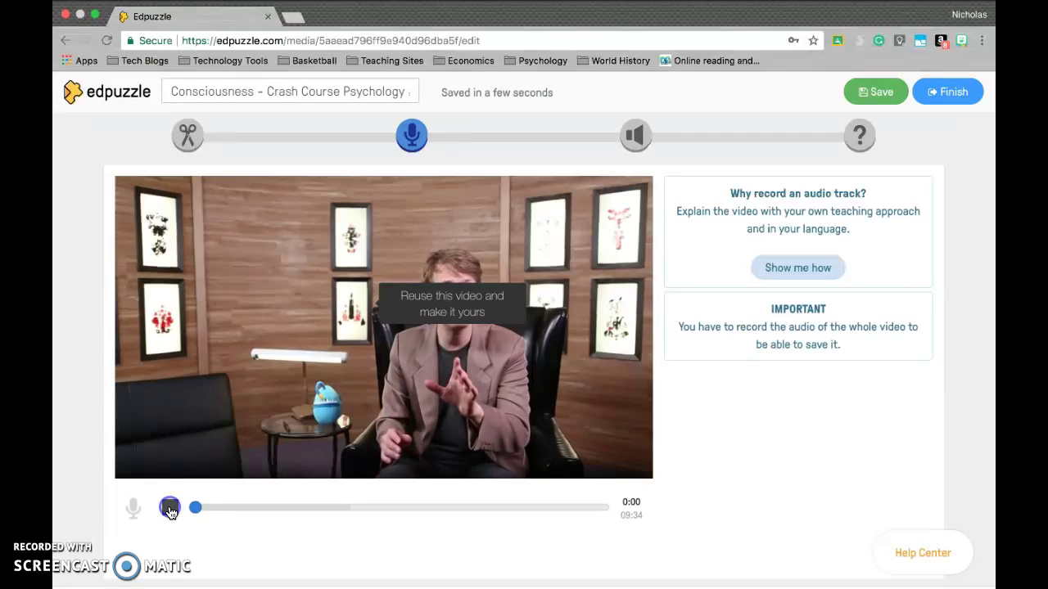
left_click(196, 270)
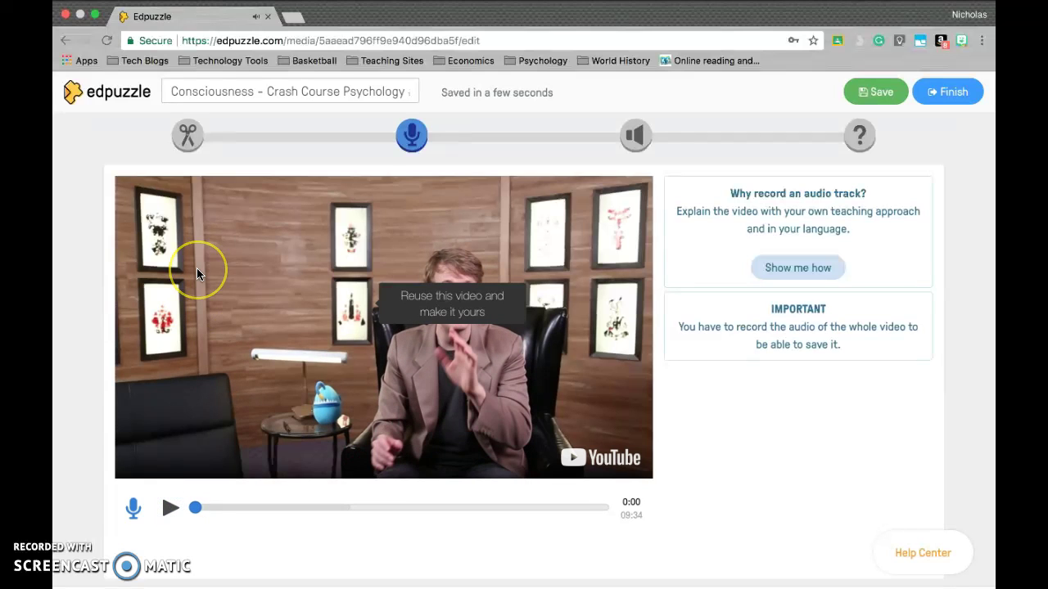
left_click(407, 137)
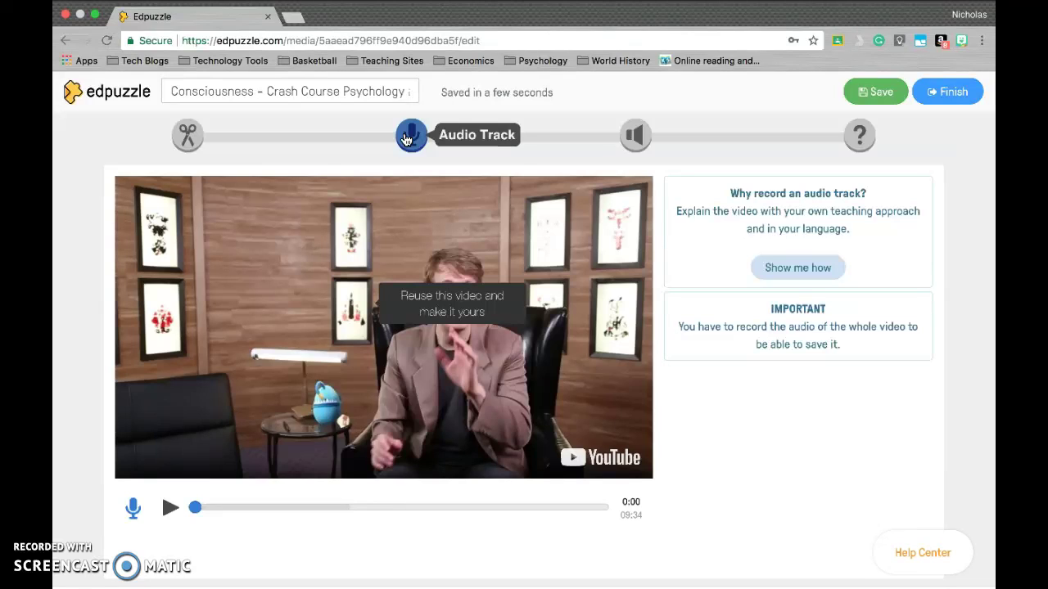
- Switch to the audio notes stage and move the note marker to 02:23 in the video
left_click(647, 144)
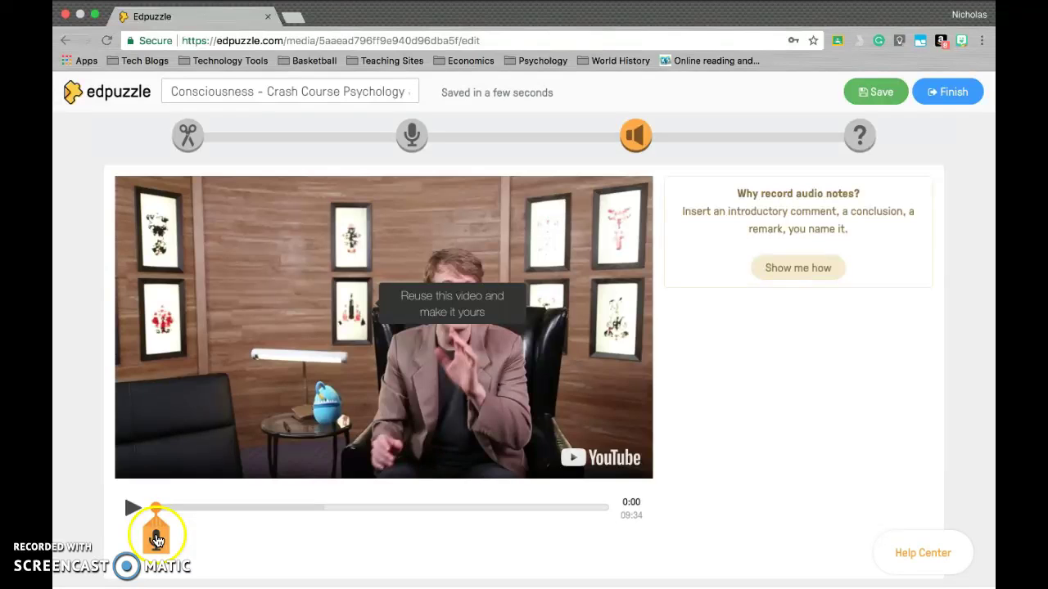
left_click(270, 509)
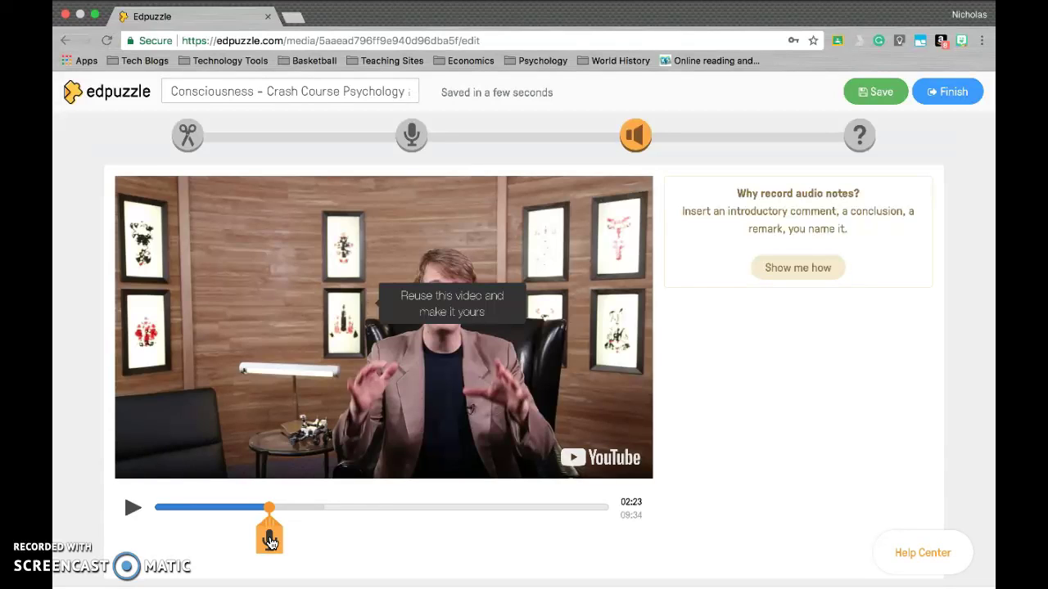
left_click(368, 543)
left_click(270, 536)
left_click(382, 543)
left_click(269, 536)
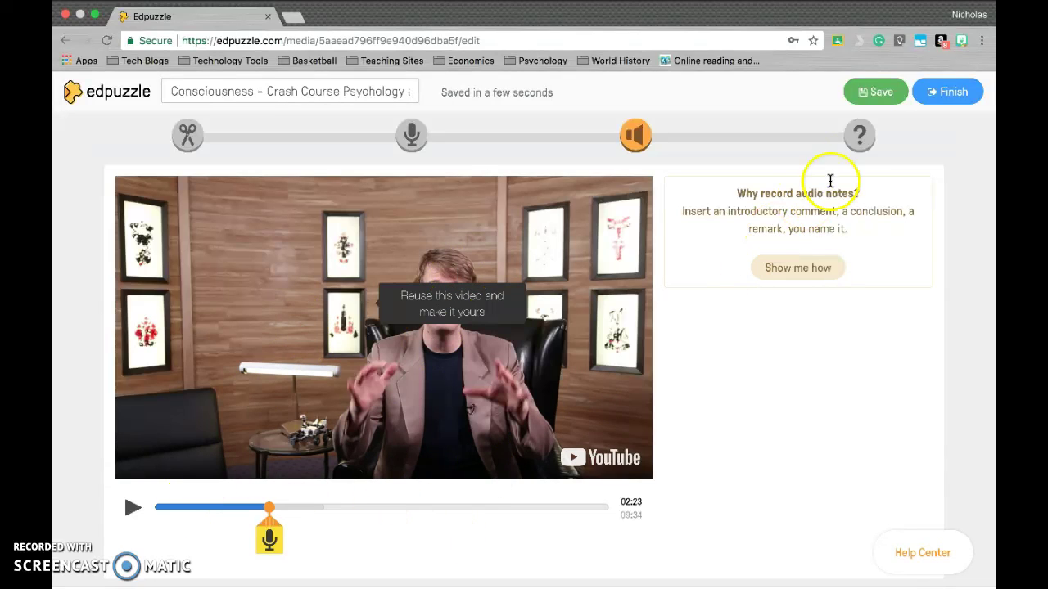
- Add a quiz question at 02:23 and view its open-ended, multiple-choice and comment forms
left_click(859, 133)
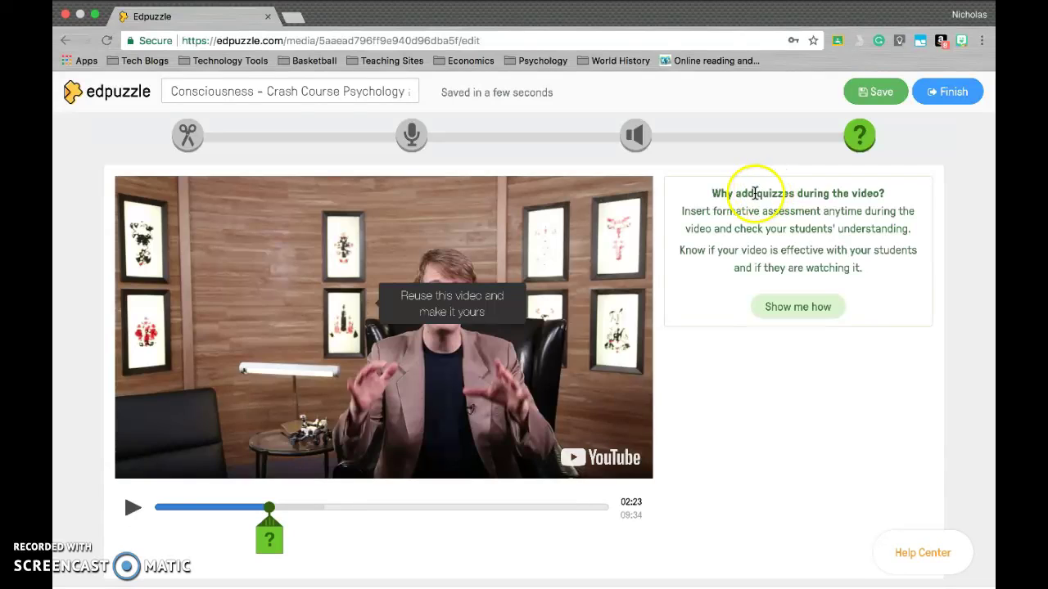
left_click(264, 551)
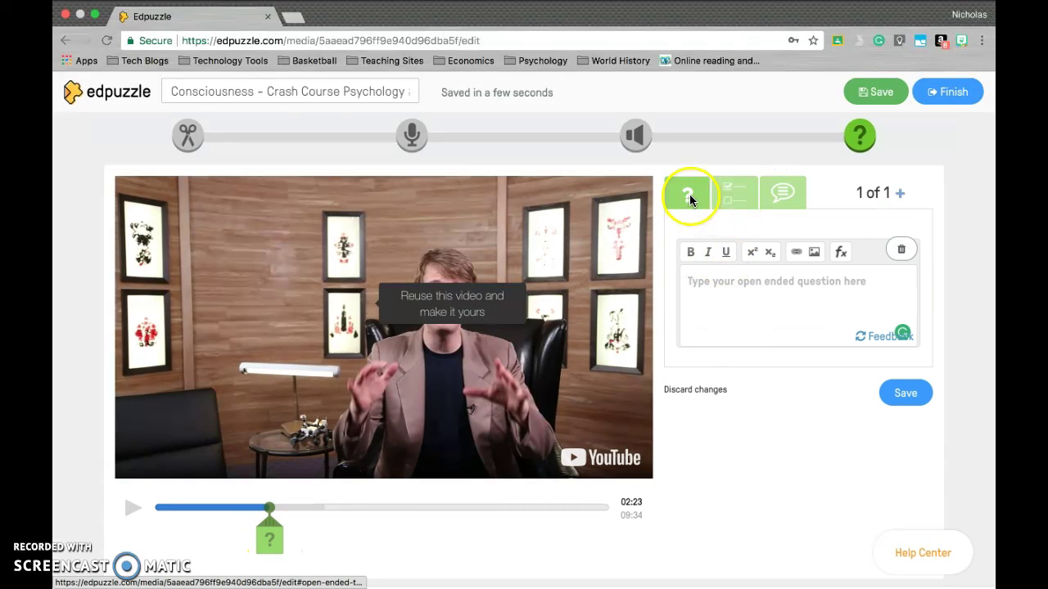
left_click(732, 203)
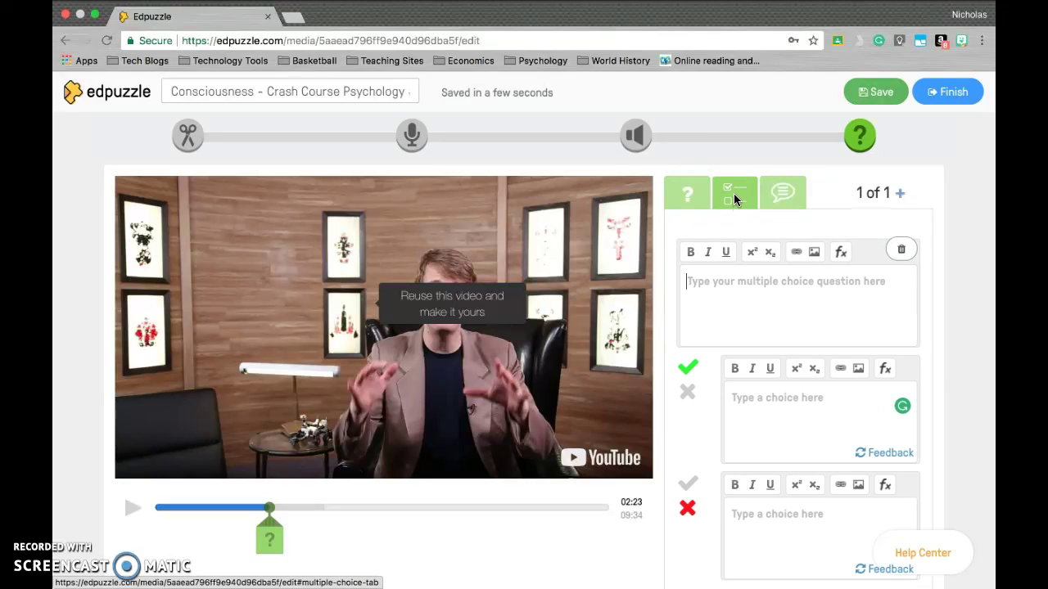
left_click(782, 193)
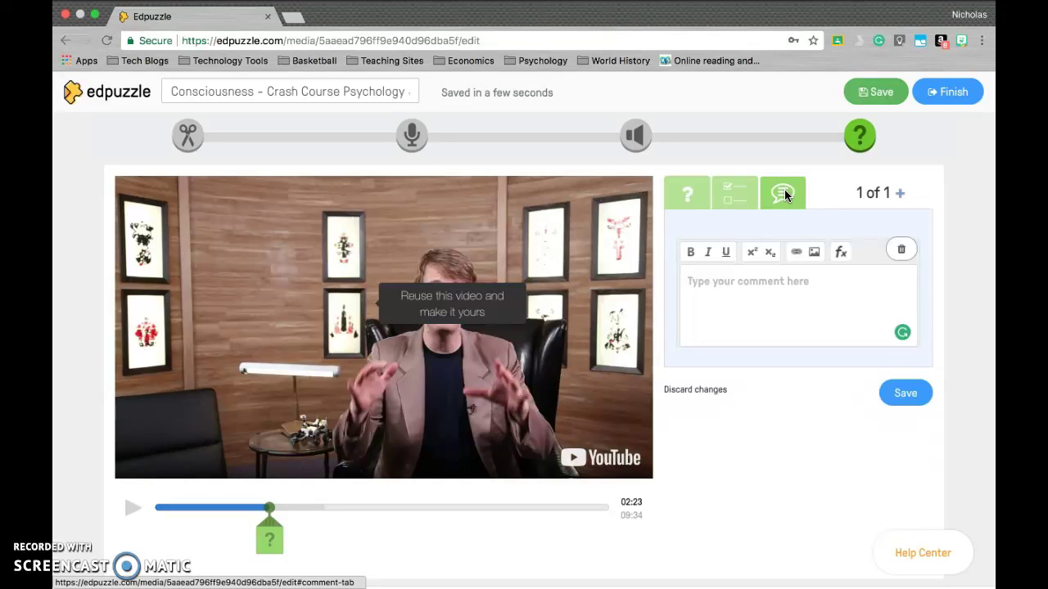
left_click(783, 193)
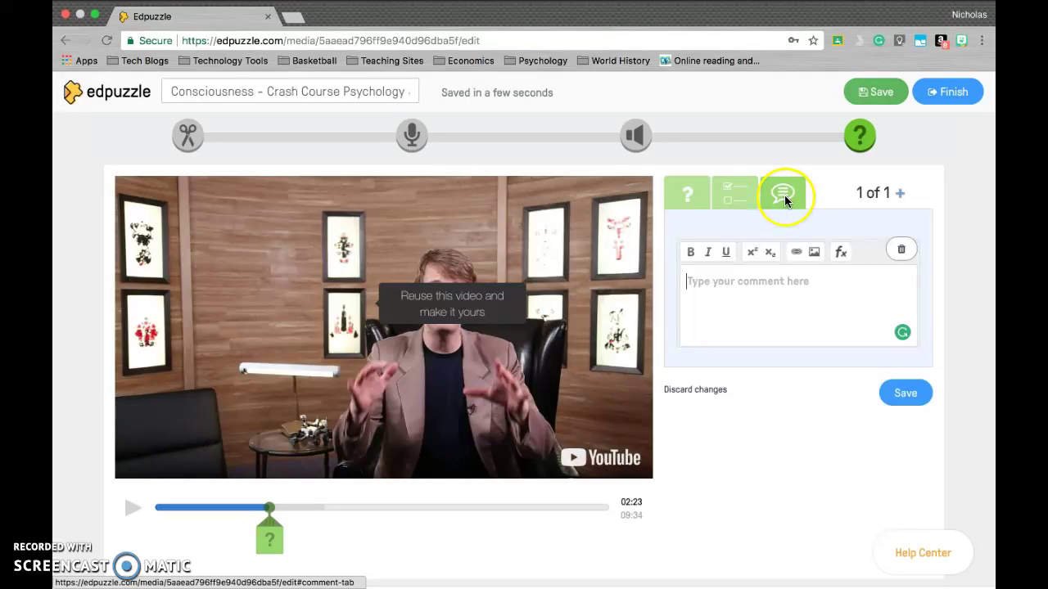
left_click(727, 194)
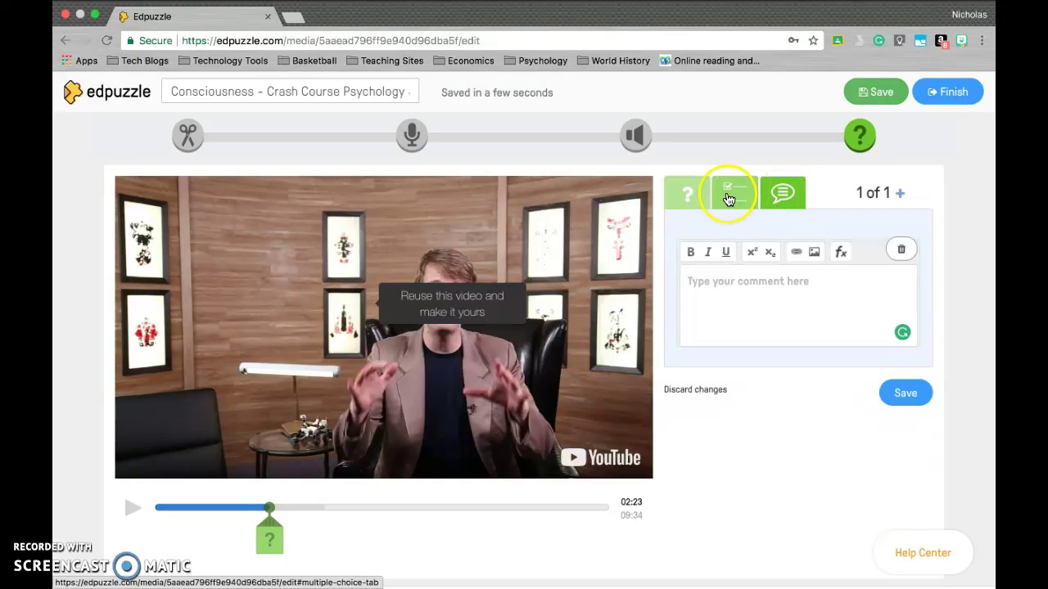
left_click(692, 195)
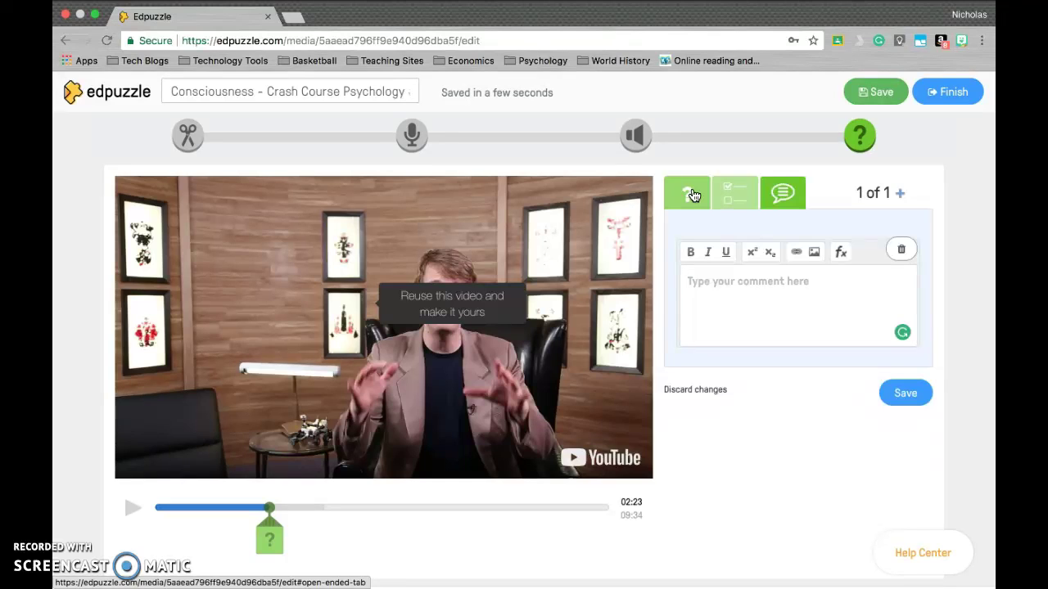
left_click(731, 191)
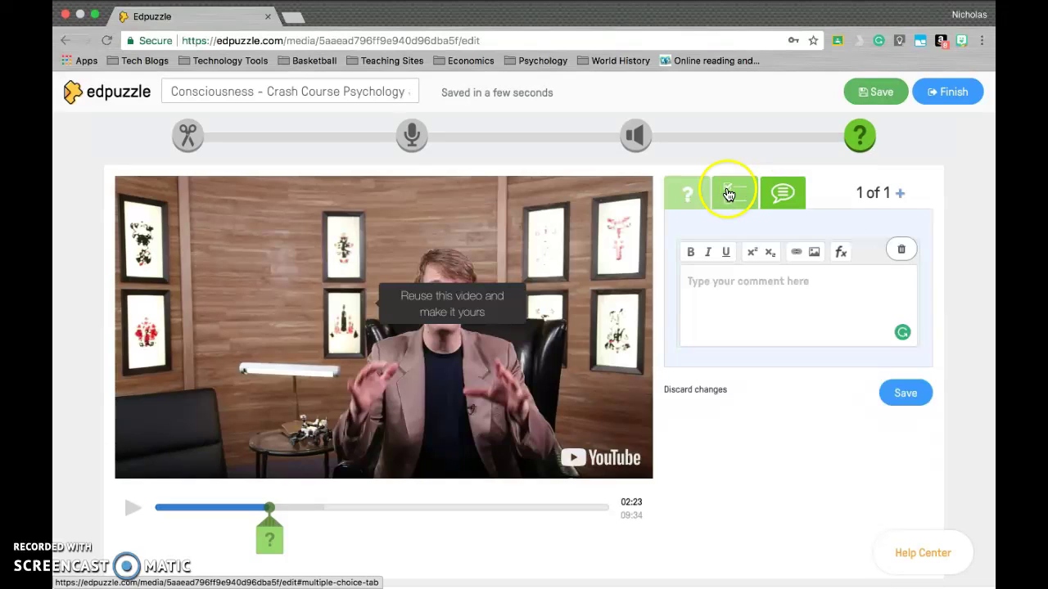
left_click(697, 198)
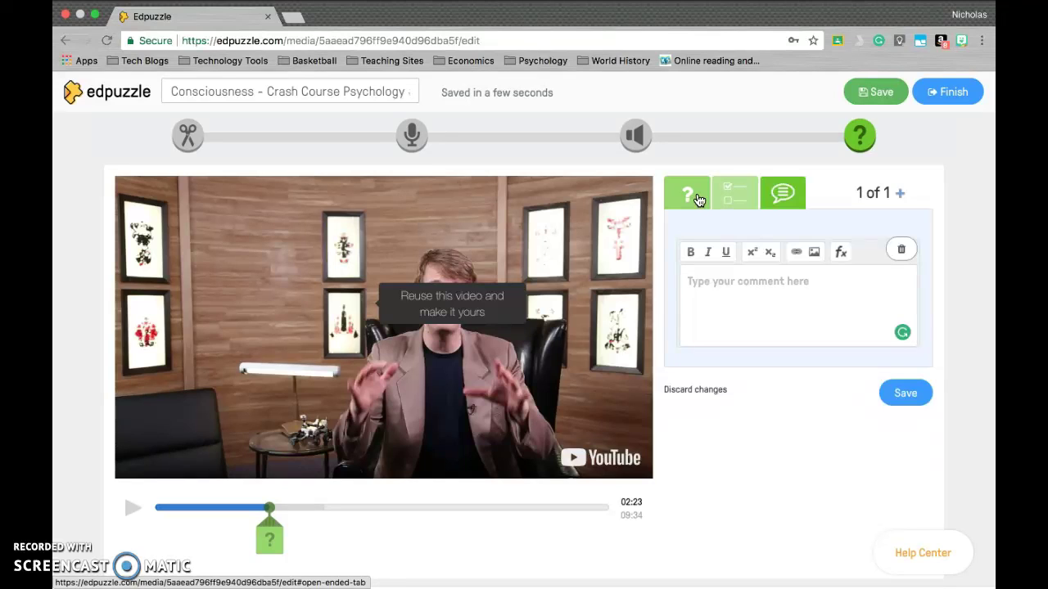
left_click(728, 195)
left_click(732, 194)
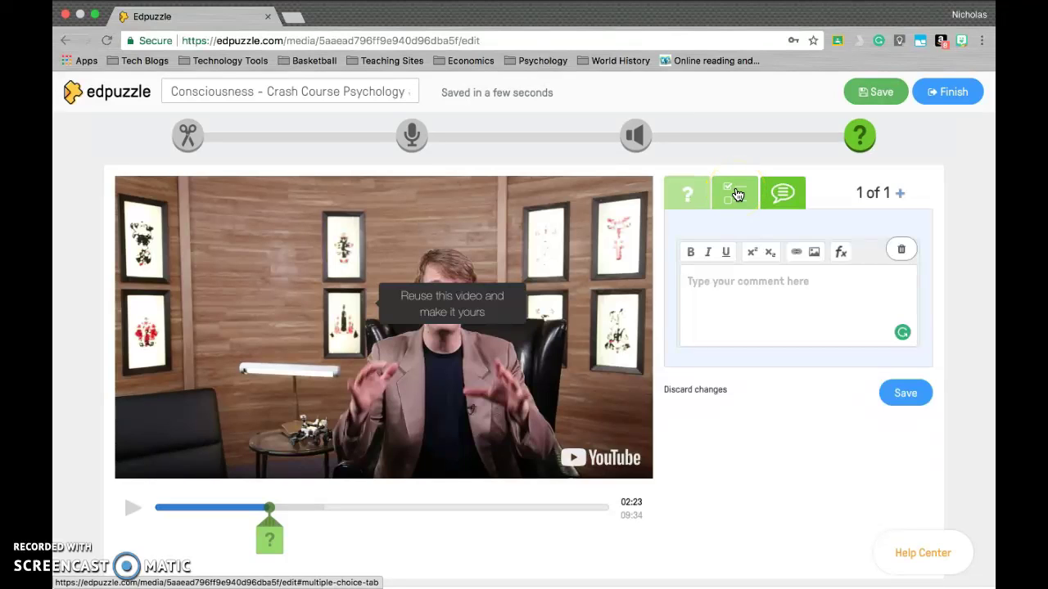
left_click(737, 194)
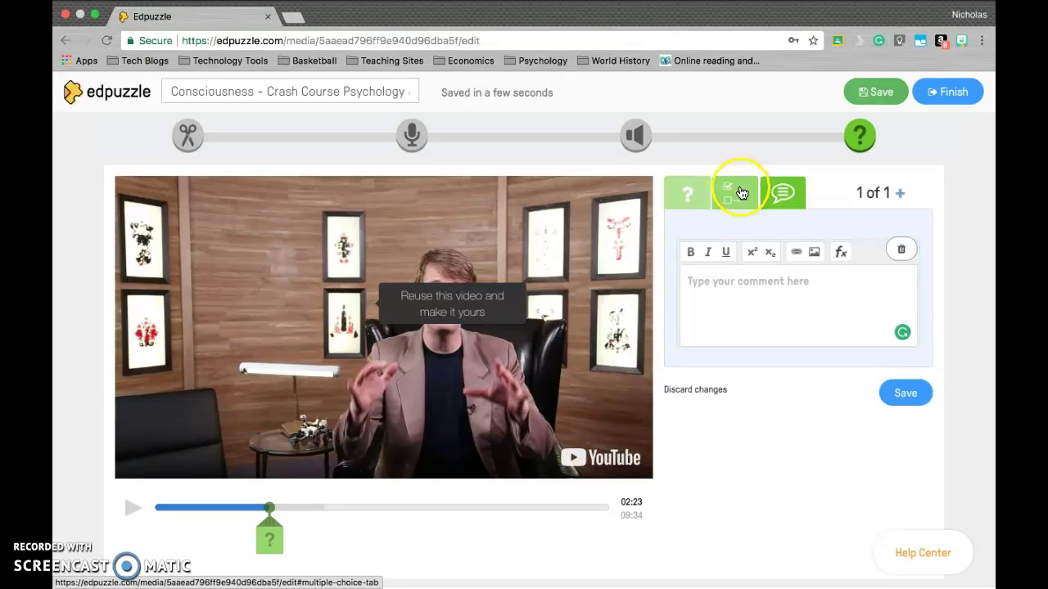
left_click(742, 196)
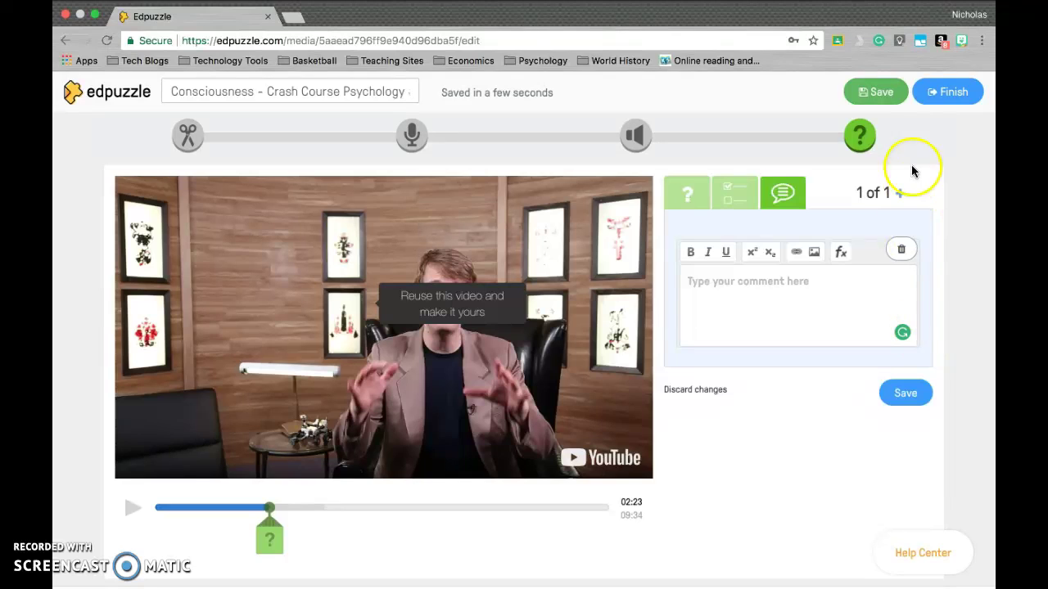
- Finish editing the lesson and select the Psychology class for the assignment
left_click(934, 95)
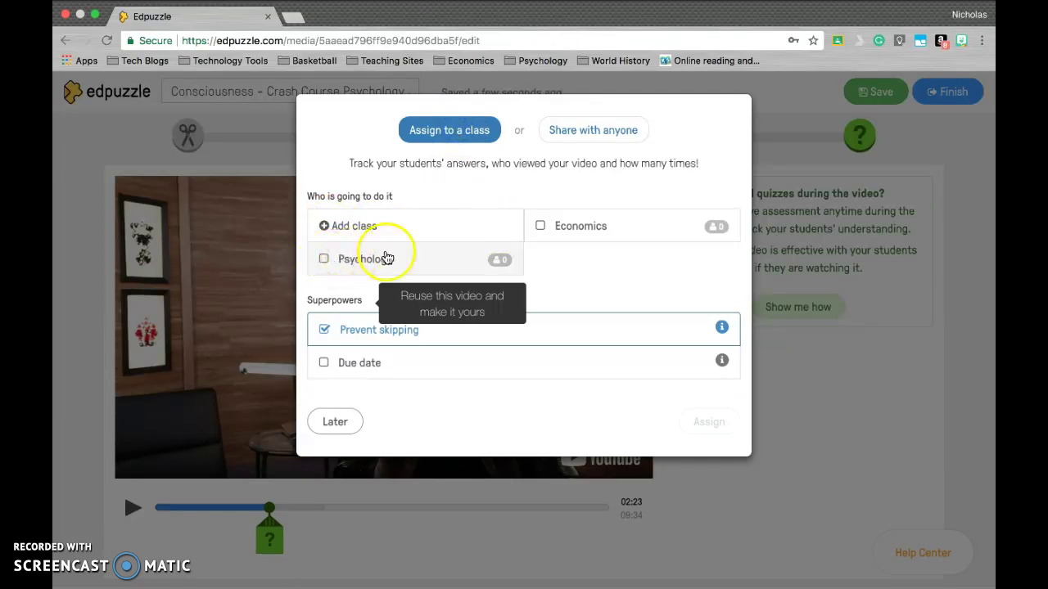
left_click(326, 260)
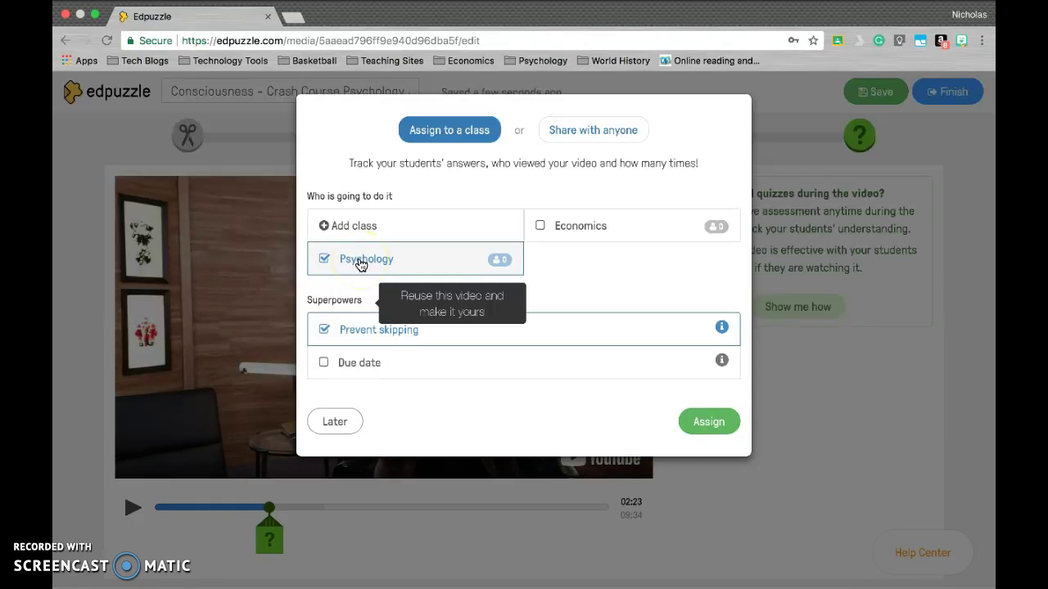
left_click(372, 266)
left_click(381, 247)
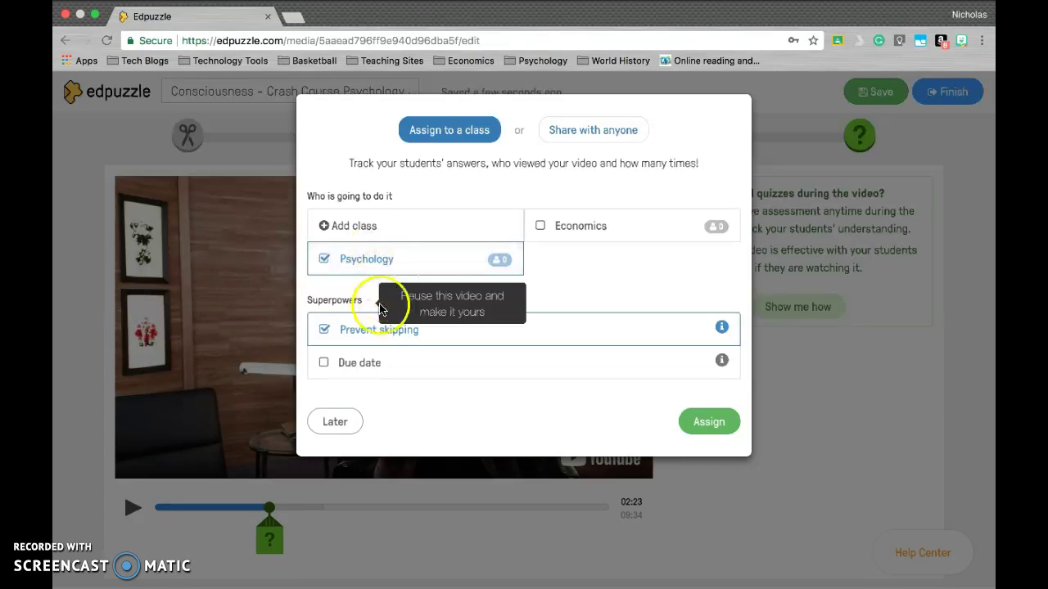
- Enable the due date option for the assignment and deselect the Psychology class
left_click(325, 363)
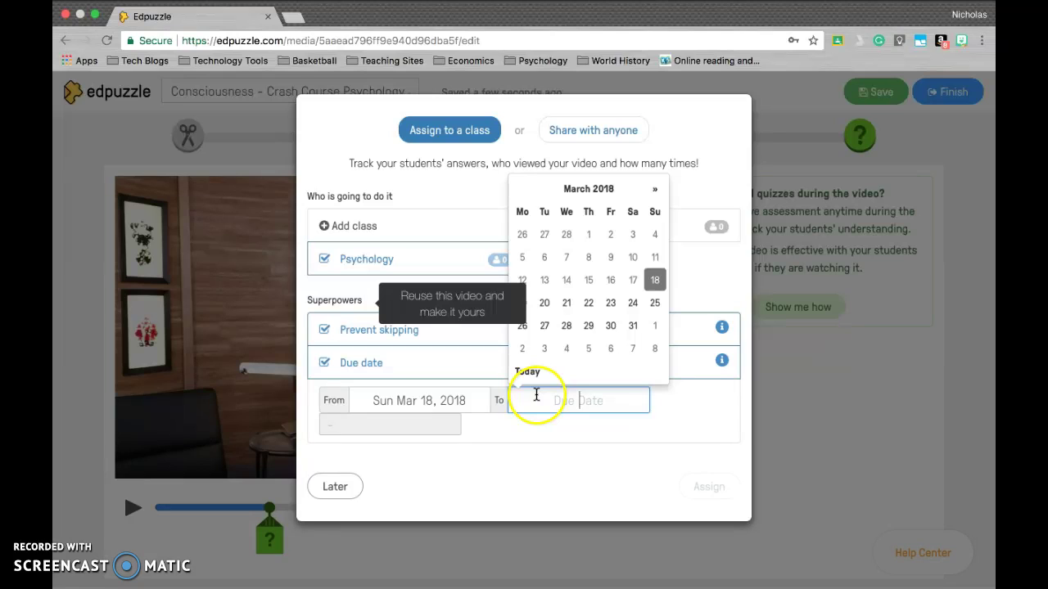
left_click(406, 424)
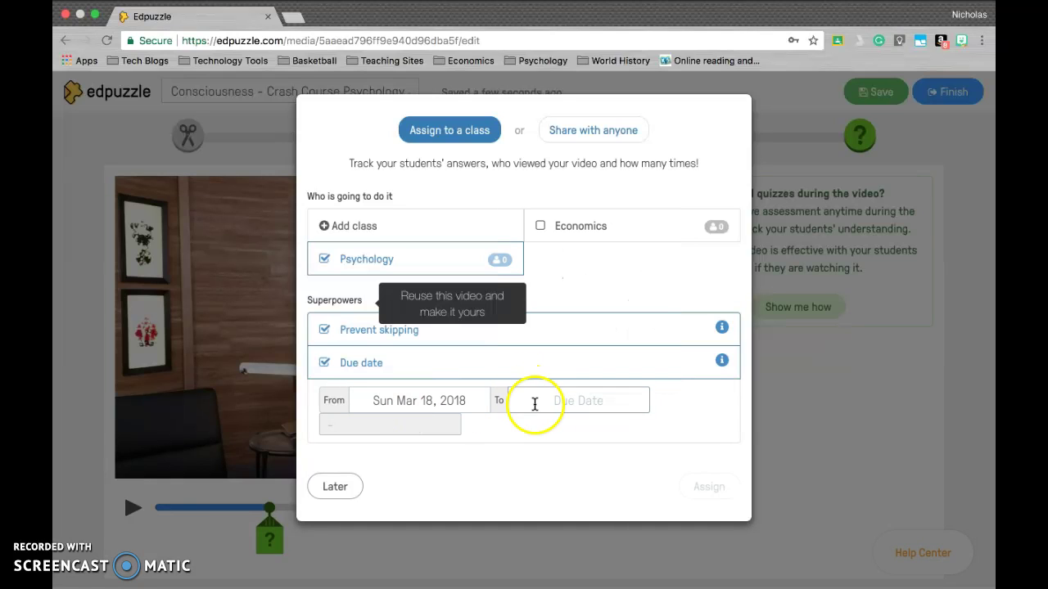
left_click(324, 258)
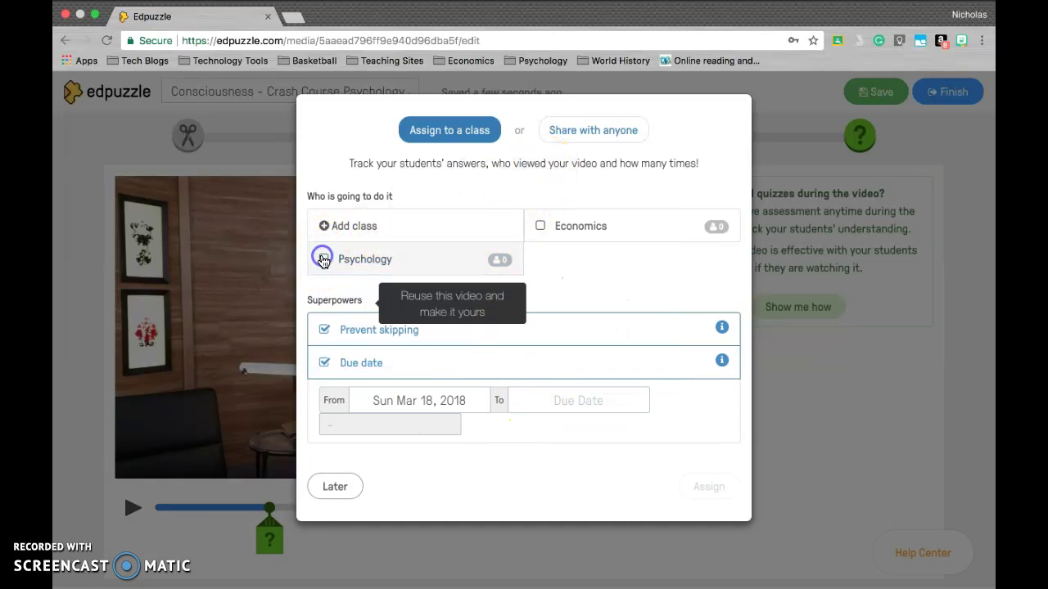
left_click(422, 196)
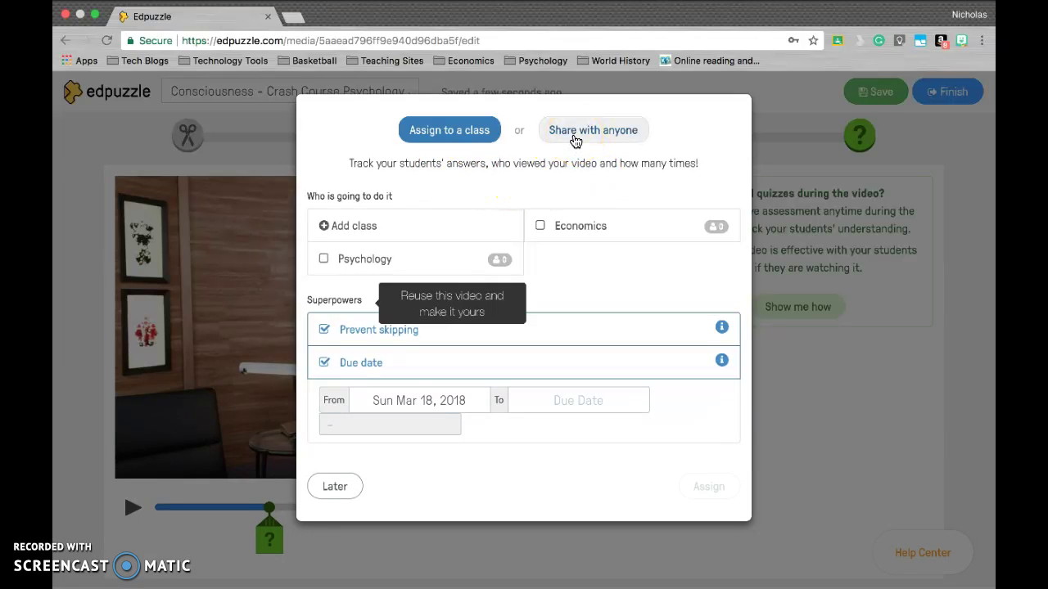
- View the link and embed code for sharing the lesson with anyone, and return to the class assignment options
left_click(576, 137)
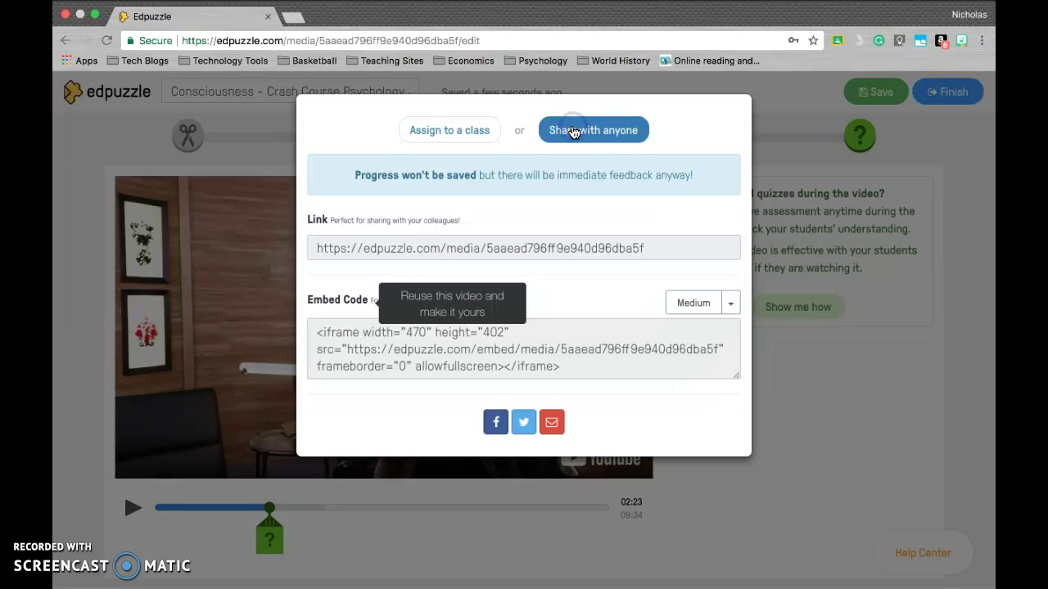
left_click(344, 343)
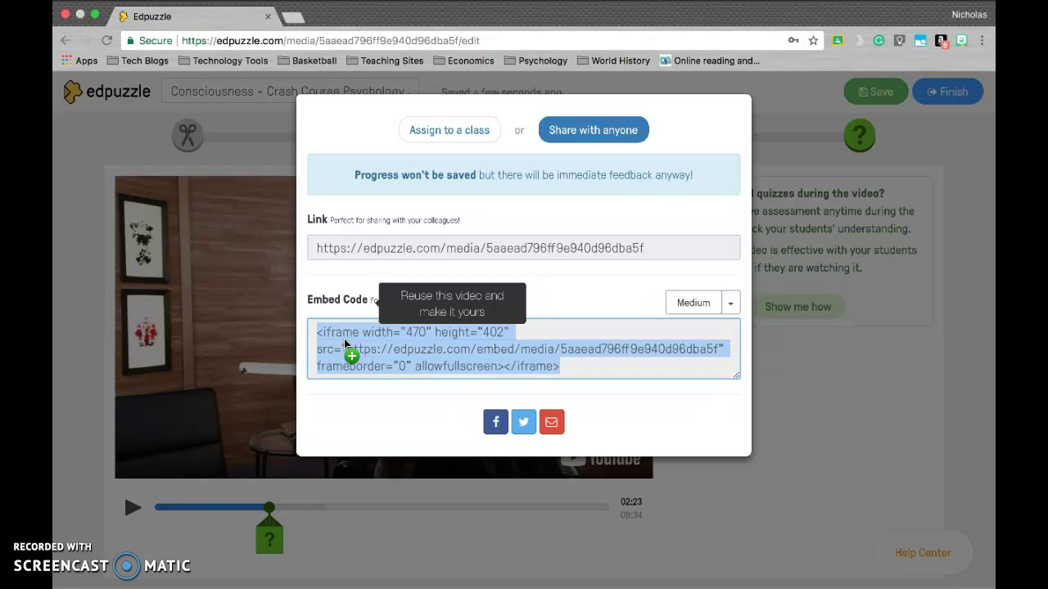
left_click_drag(345, 342, 351, 298)
left_click(432, 132)
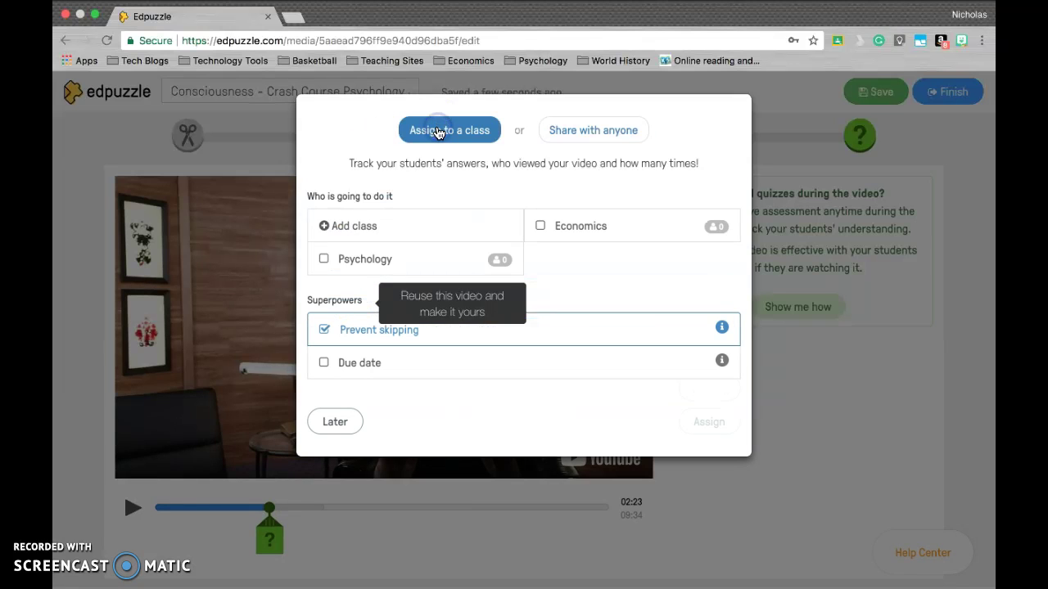
left_click(506, 185)
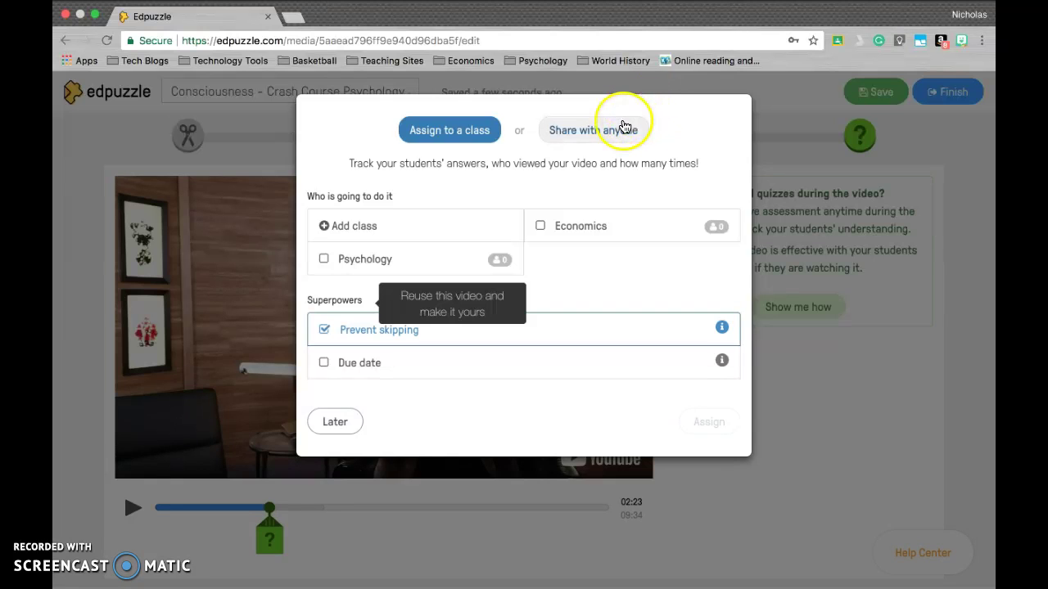
- Reopen the options for sharing the lesson with anyone, view the embed code, and return to the video search page
left_click(624, 127)
left_click(451, 360)
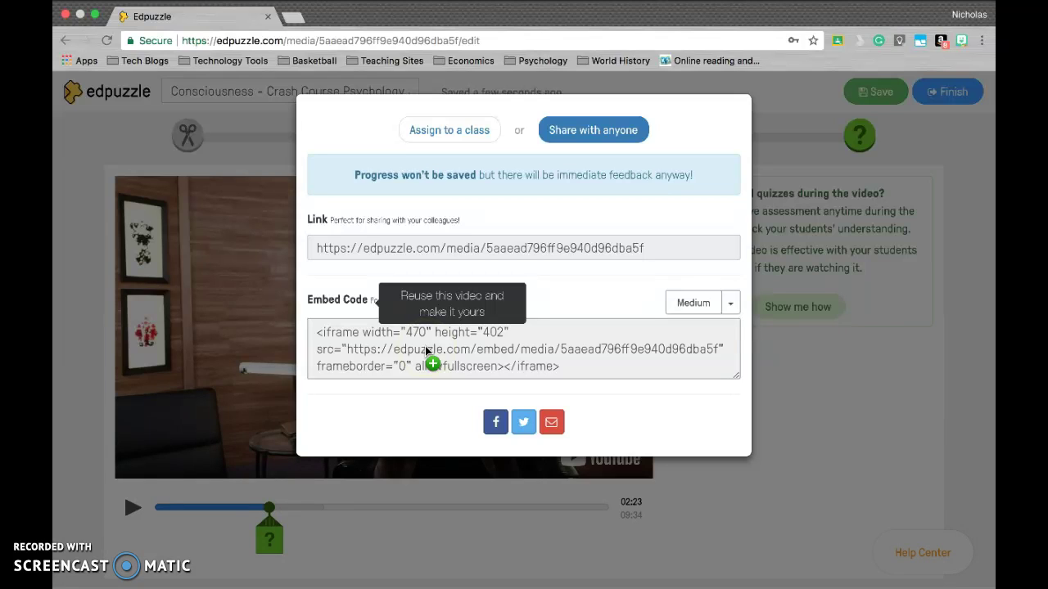
left_click_drag(426, 350, 624, 204)
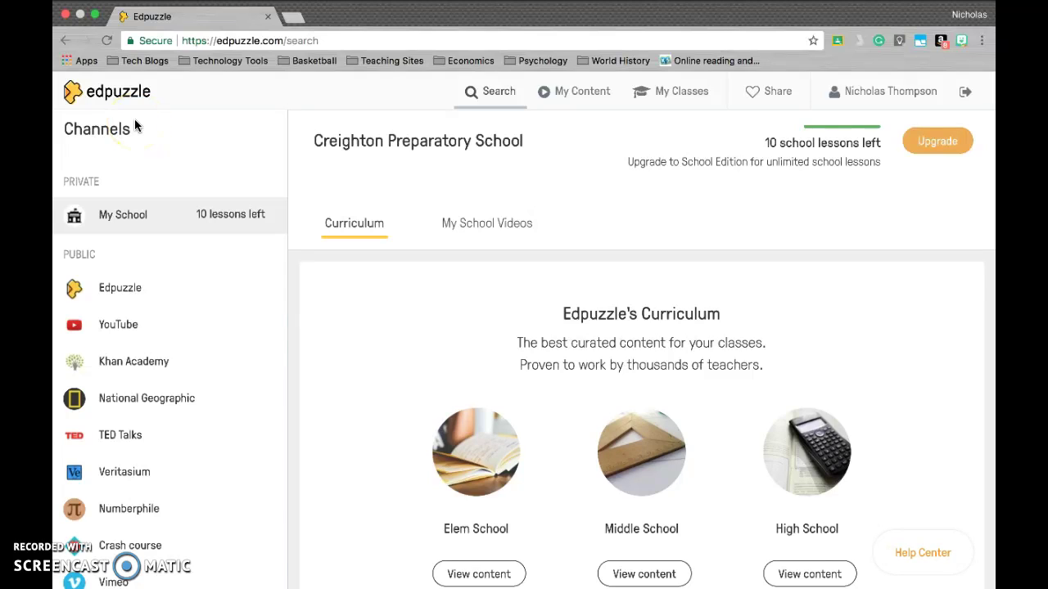
left_click(334, 145)
left_click(320, 135)
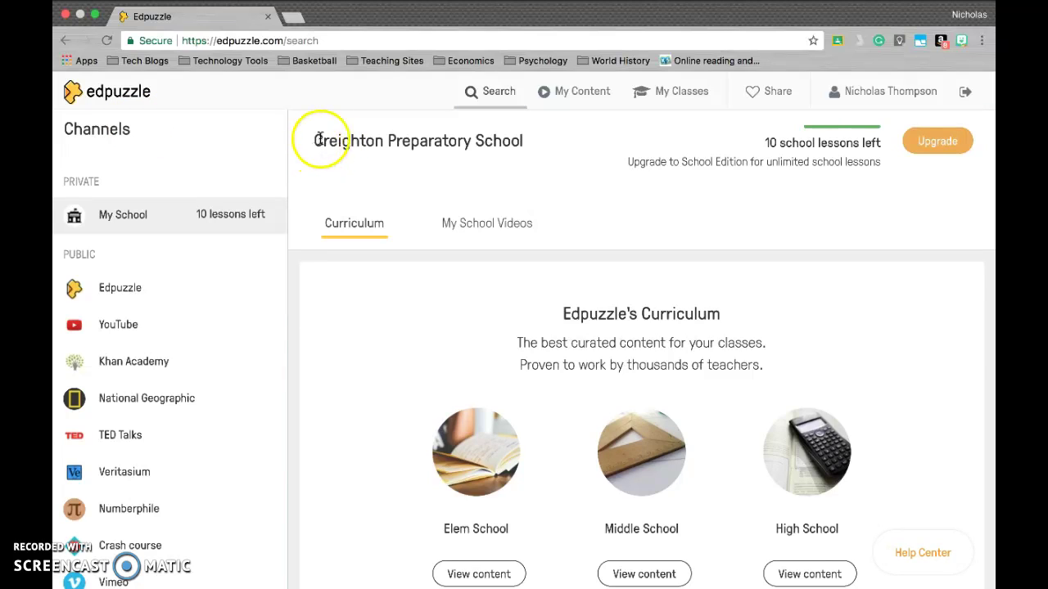